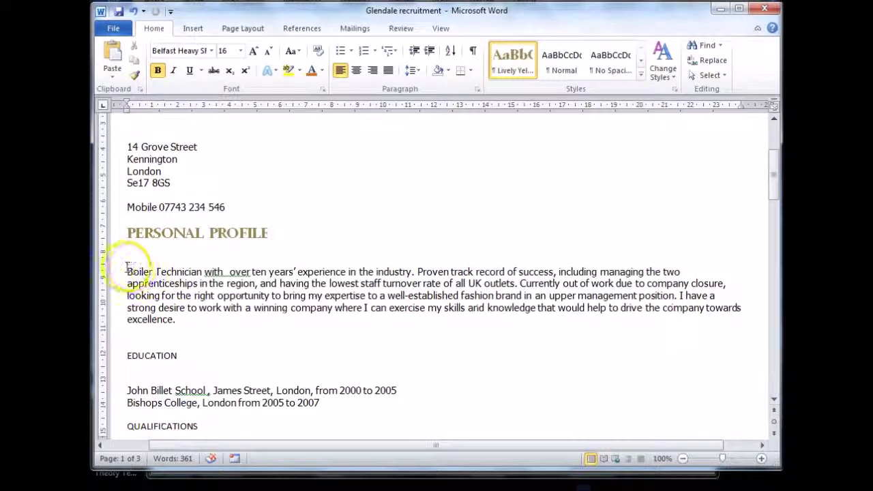
Step: Split the Personal Profile text into two paragraphs, starting the second at "Currently out of work"
left_click_drag(127, 271, 192, 317)
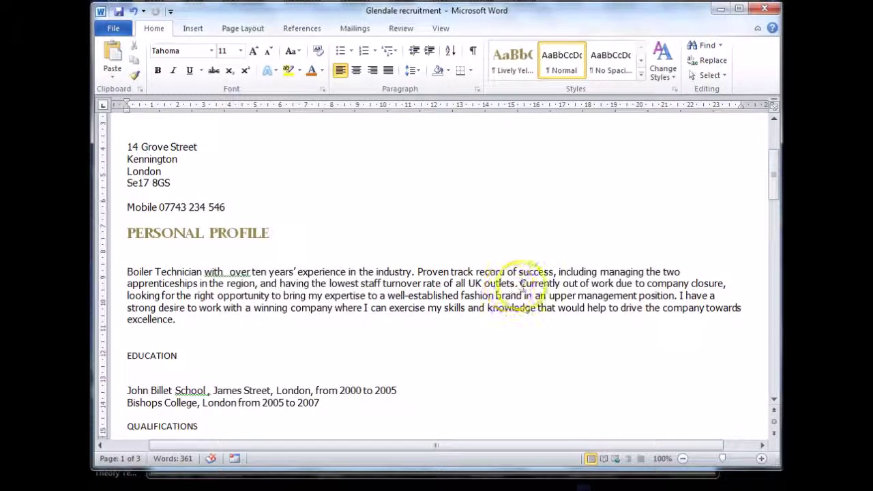
left_click(518, 283)
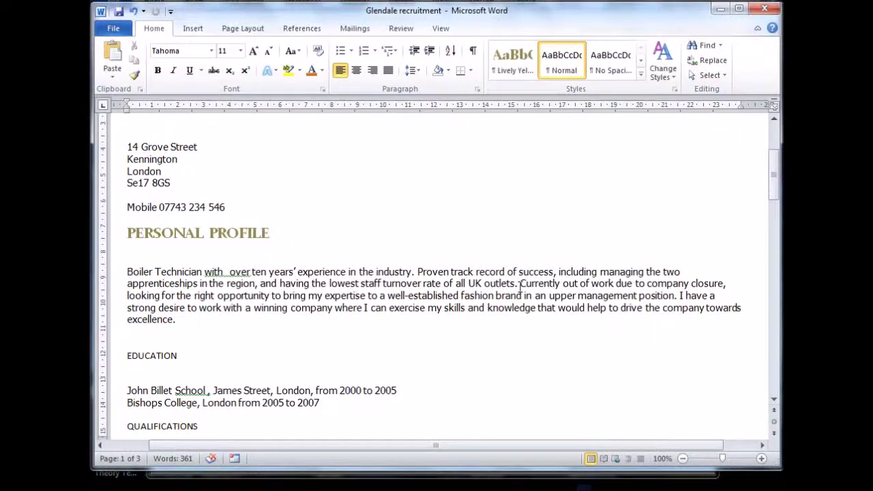
key("Return")
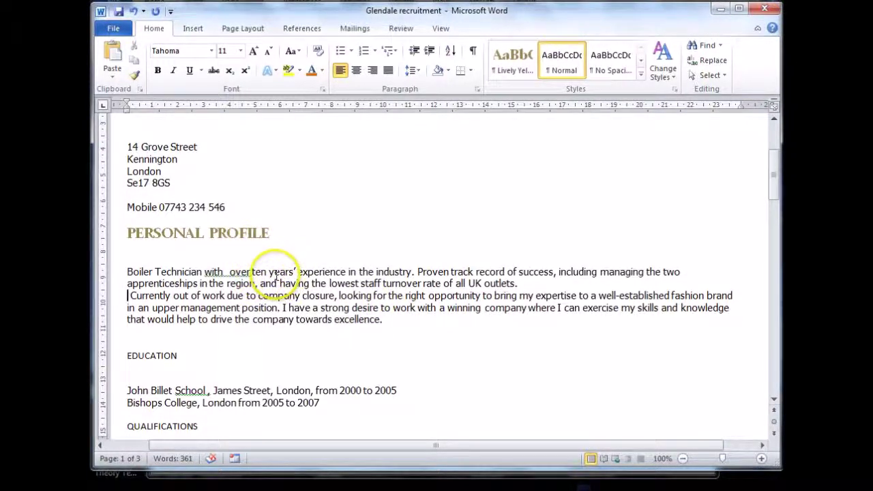
left_click(249, 272)
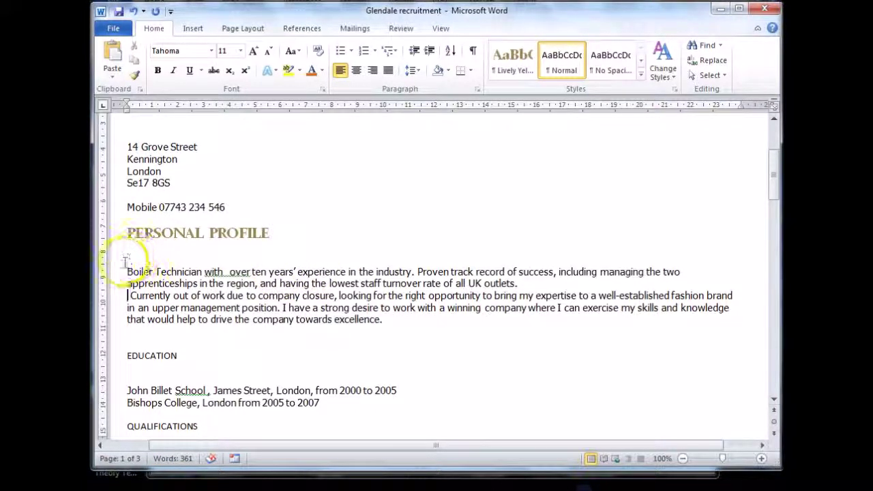
left_click_drag(123, 272, 535, 286)
left_click(368, 238)
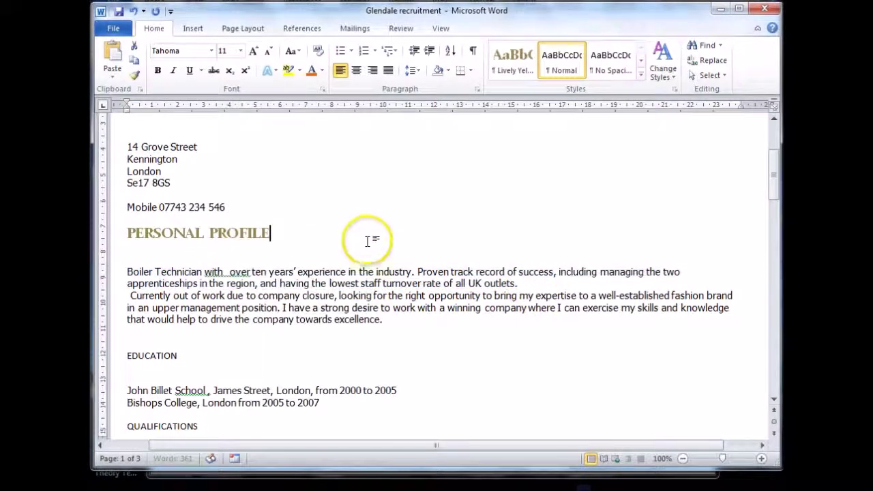
Step: Set the spacing after the first Personal Profile paragraph, starting "Boiler Technician", to 6 pt
triple_click(383, 273)
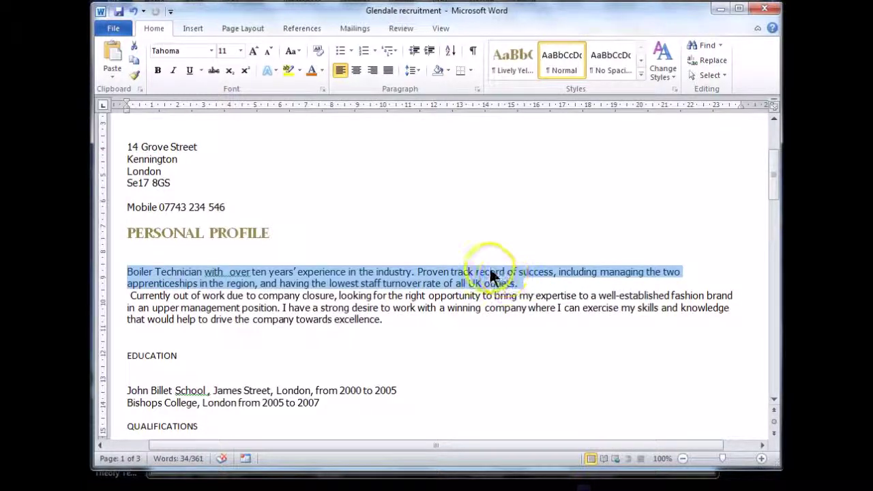
left_click(478, 90)
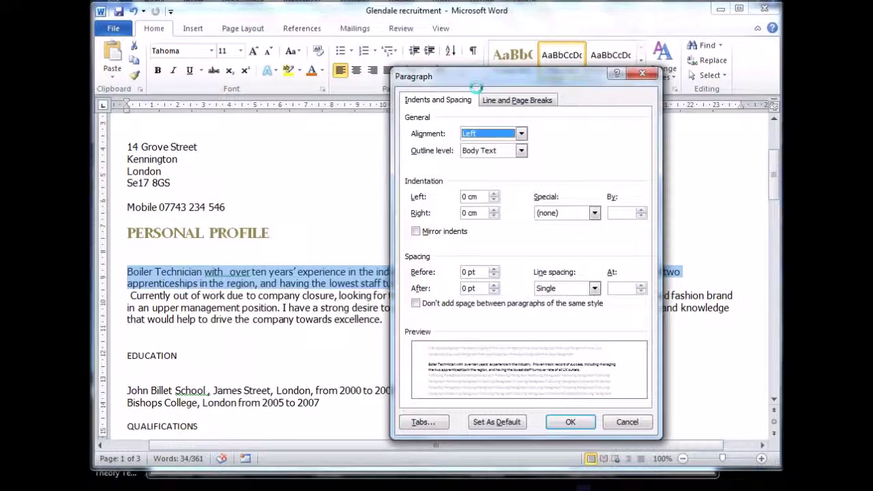
left_click_drag(483, 74, 570, 47)
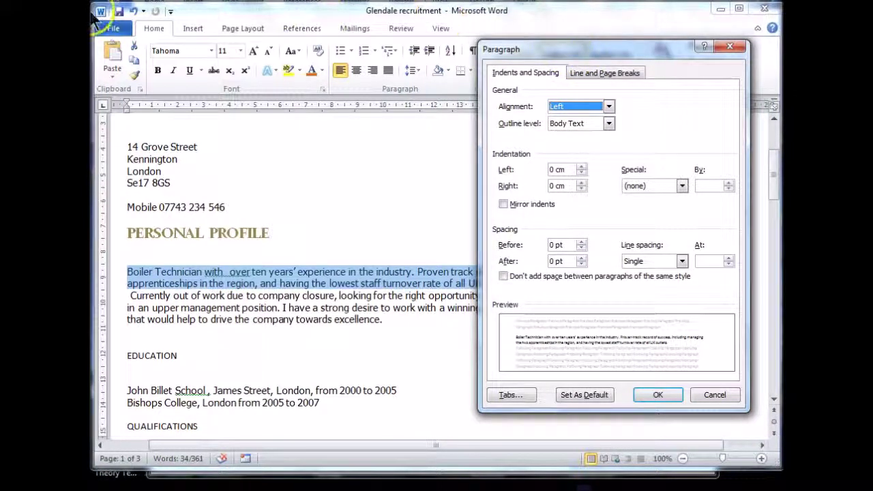
left_click(313, 152)
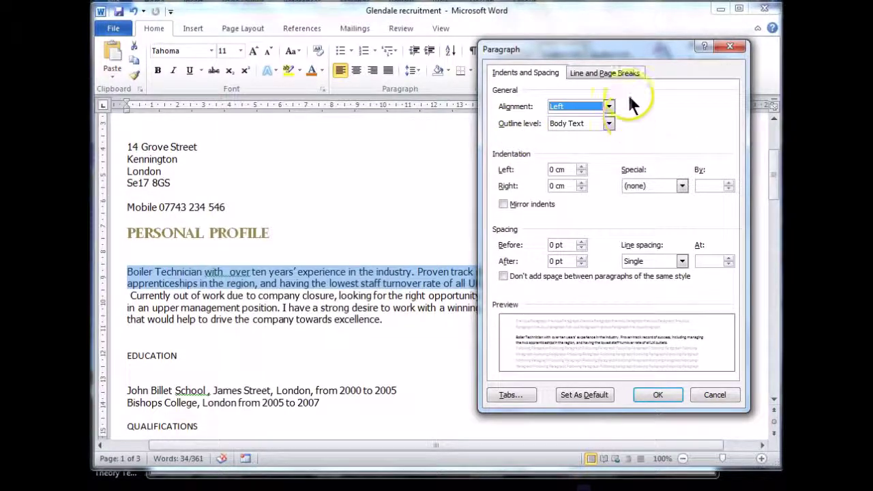
mouse_move(631, 48)
left_mouse_down()
mouse_move(597, 60)
mouse_move(638, 61)
left_mouse_up()
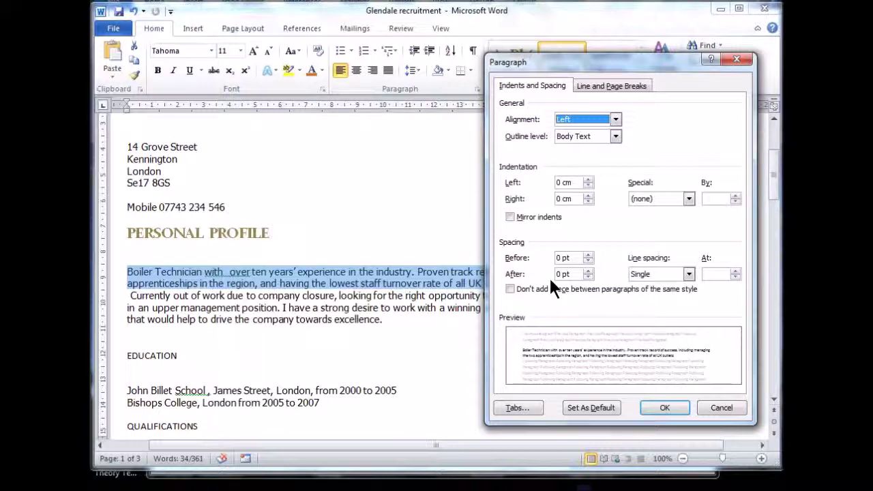
left_click(589, 270)
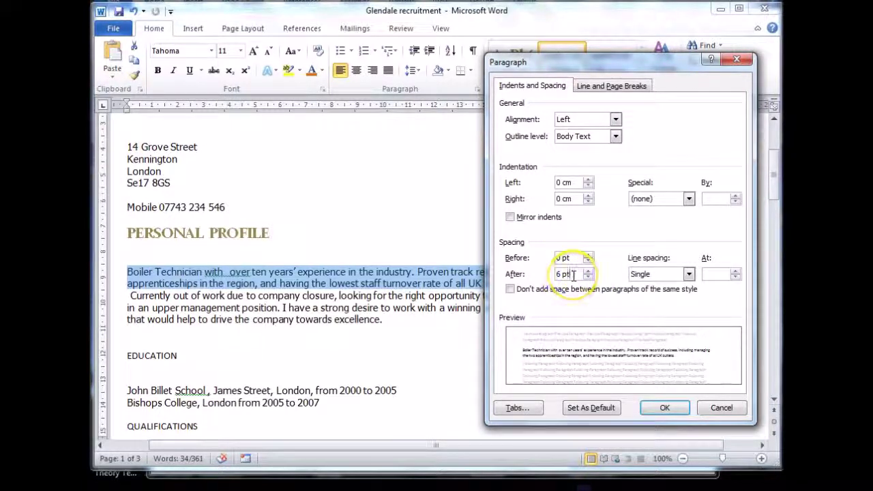
left_click_drag(574, 274, 547, 270)
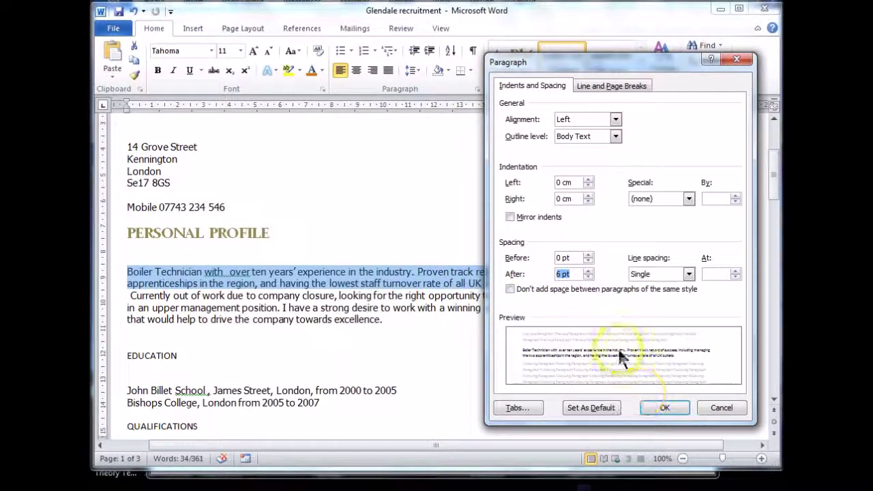
left_click(670, 407)
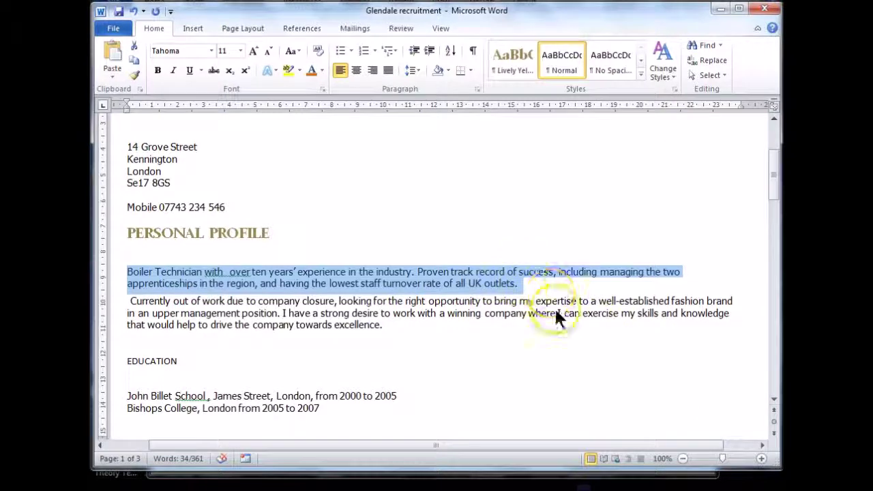
left_click(386, 325)
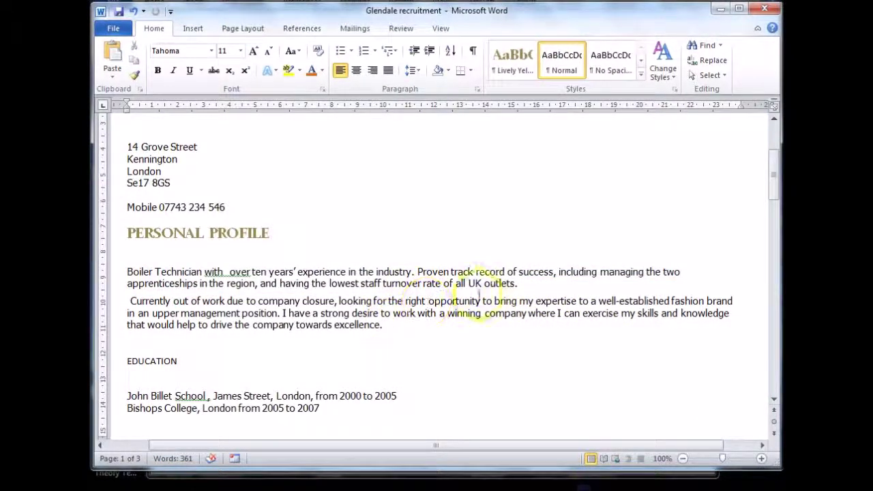
mouse_move(468, 284)
left_mouse_down()
mouse_move(402, 285)
mouse_move(482, 284)
left_mouse_up()
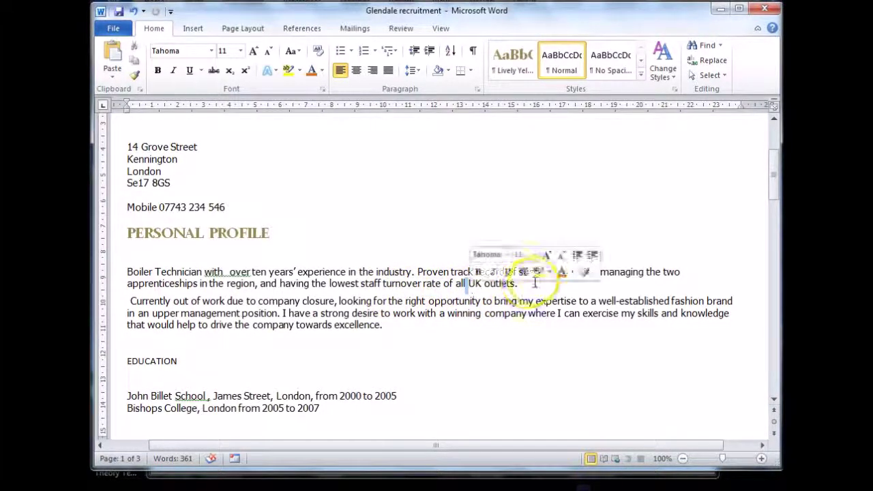
left_click(529, 285)
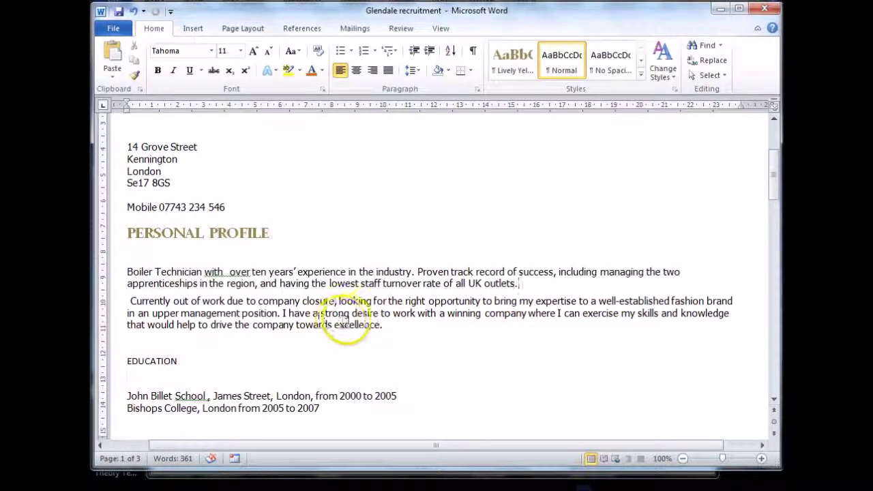
Step: Set the line spacing of the second Personal Profile paragraph, starting "Currently out of work", to 1.5 lines
triple_click(322, 305)
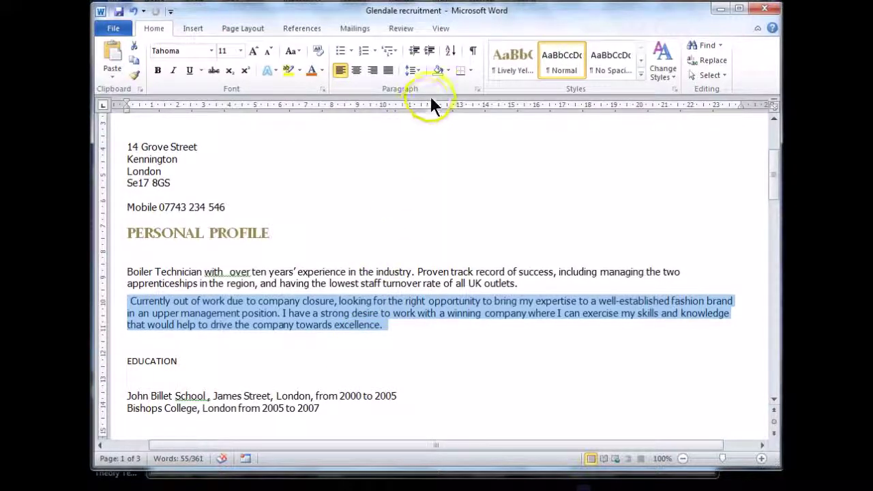
left_click(476, 90)
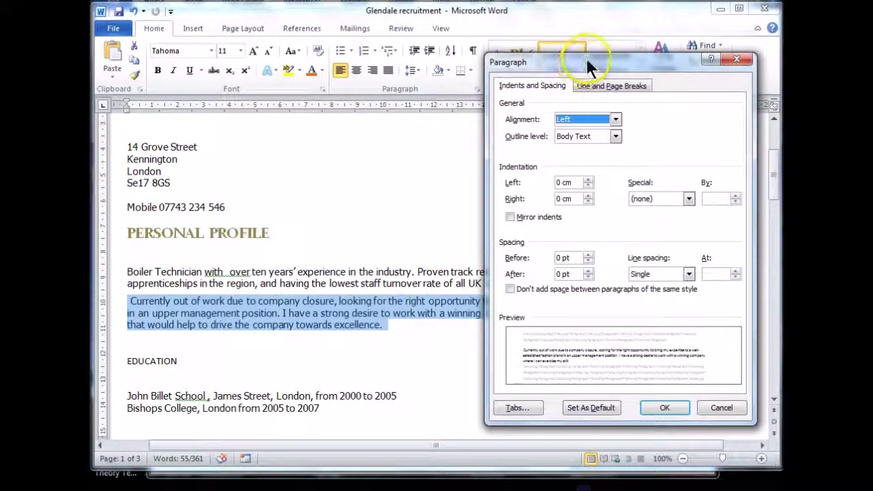
left_click_drag(573, 65, 543, 51)
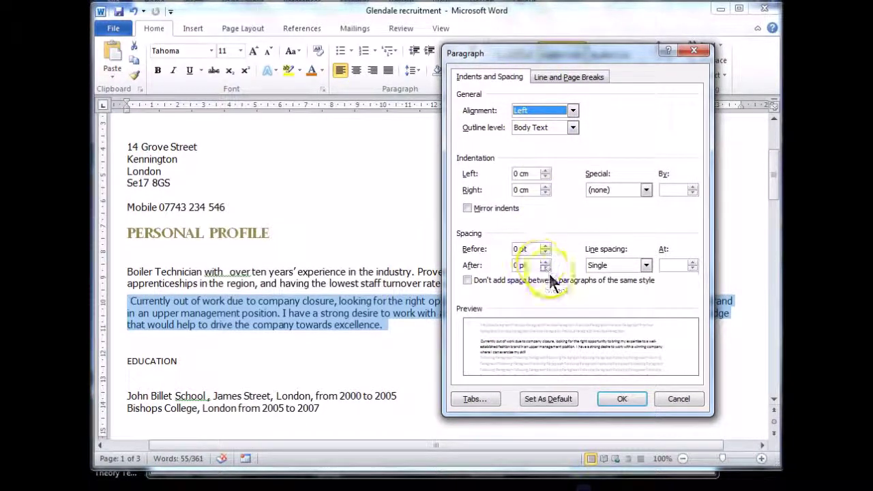
left_click(645, 265)
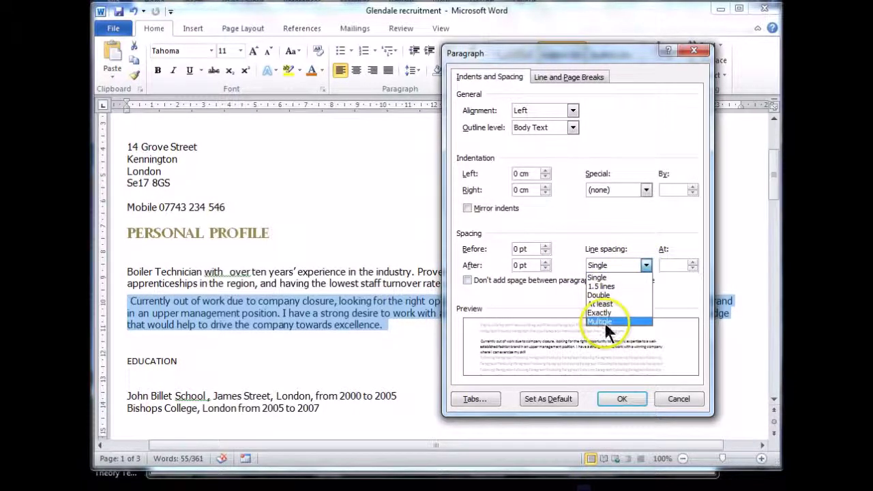
left_click(623, 286)
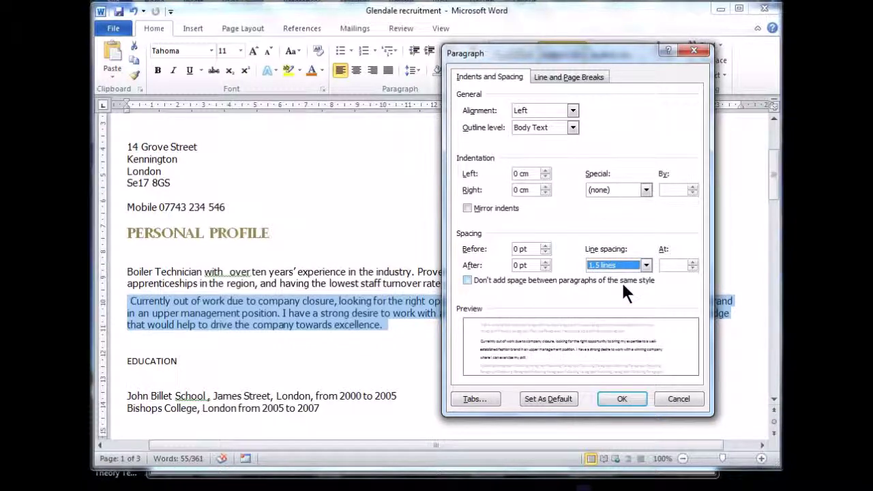
left_click(624, 399)
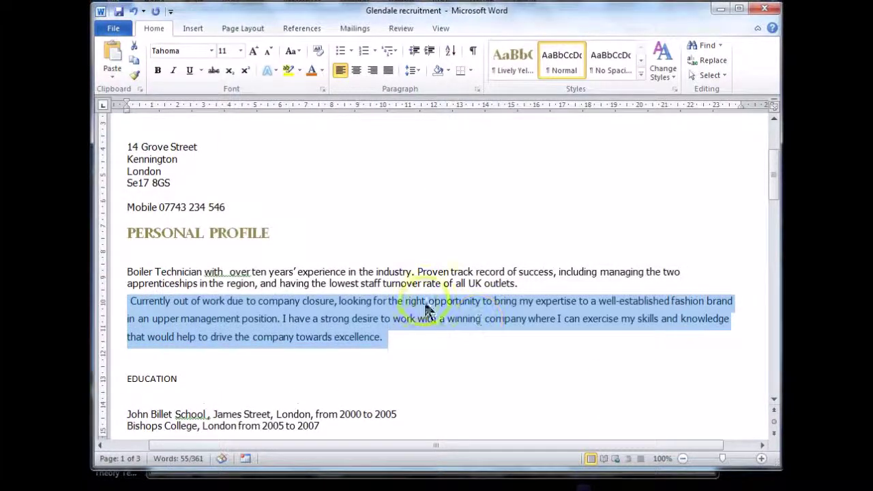
left_click(388, 336)
left_click_drag(396, 337, 130, 300)
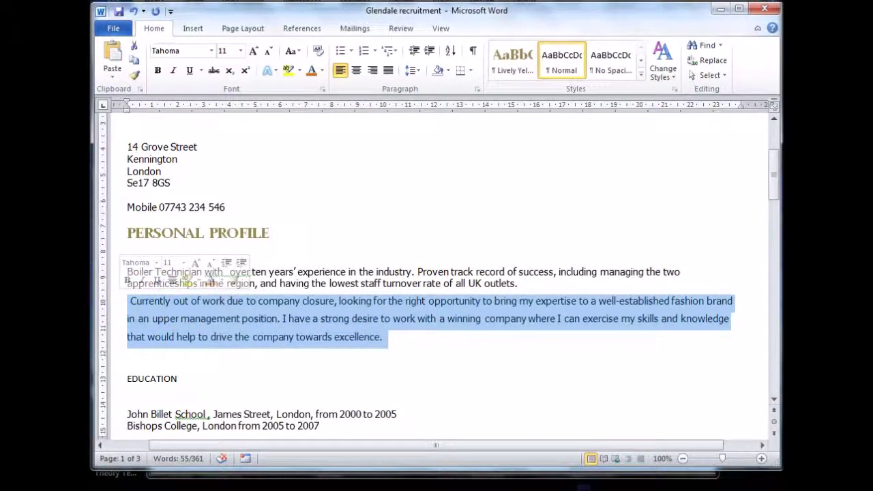
left_click(271, 234)
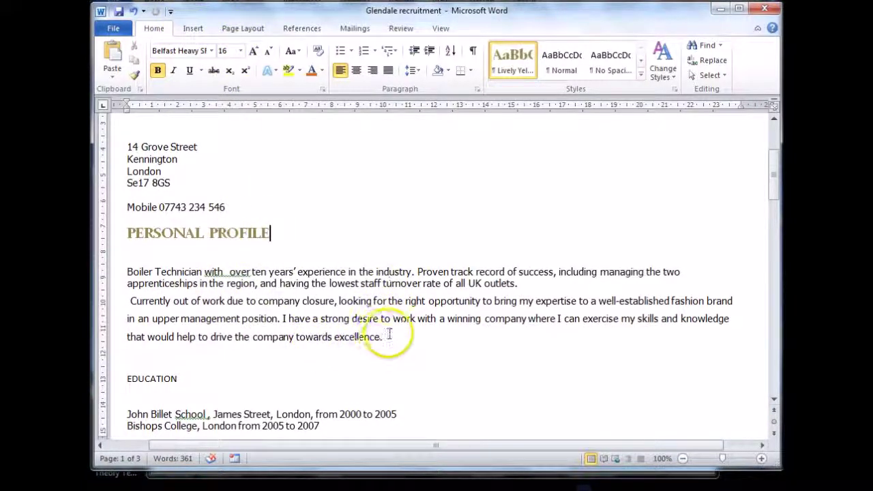
left_click_drag(361, 336, 136, 271)
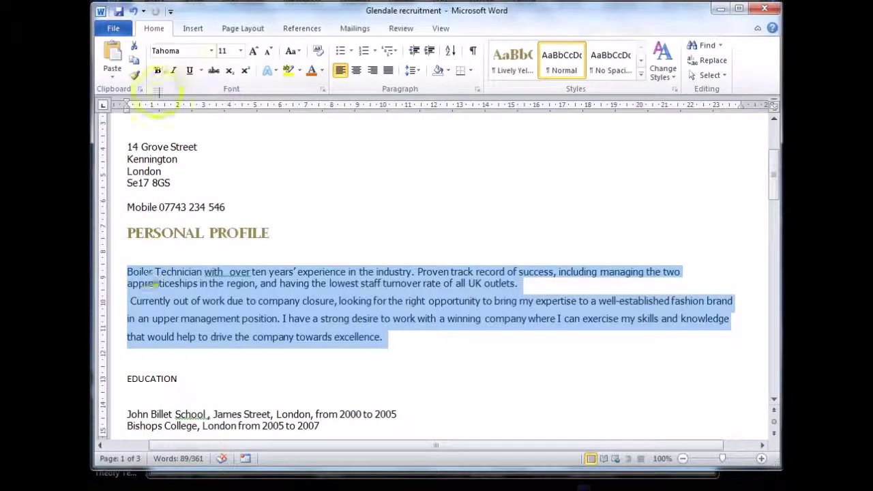
left_click(304, 355)
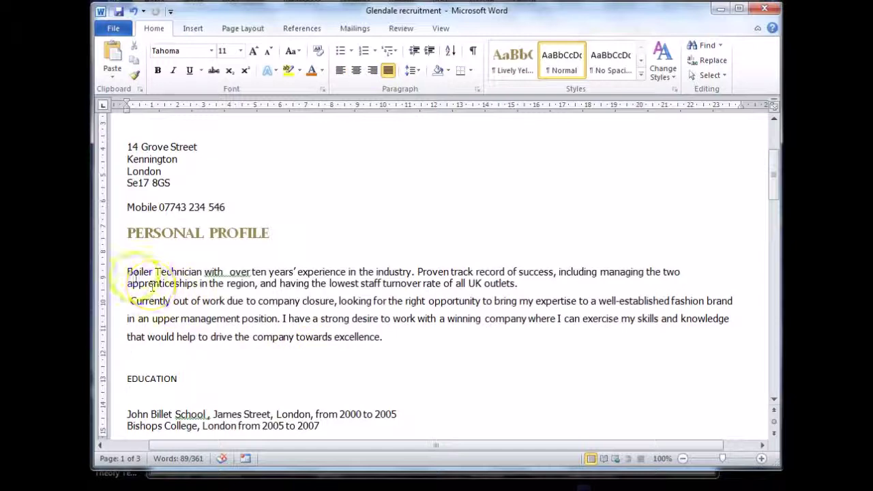
left_click_drag(126, 271, 395, 340)
left_click(394, 340)
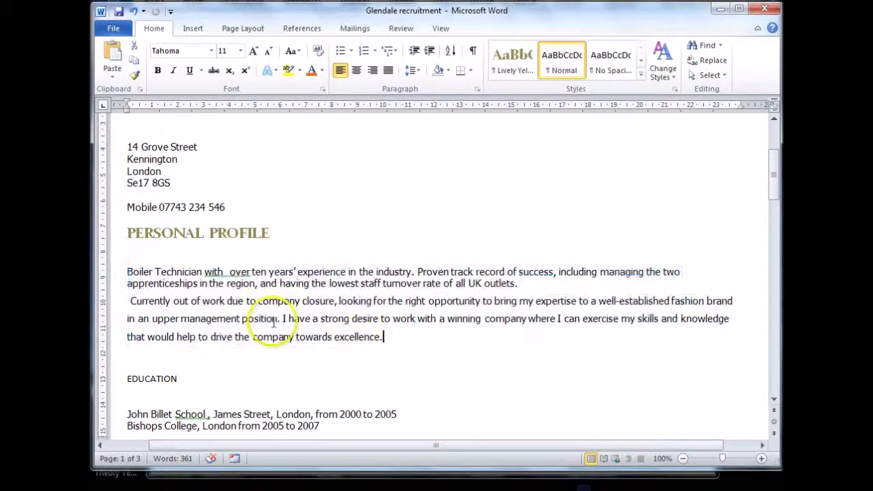
Step: Indent both Personal Profile paragraphs by 1 cm from the left margin
left_click_drag(150, 272, 382, 332)
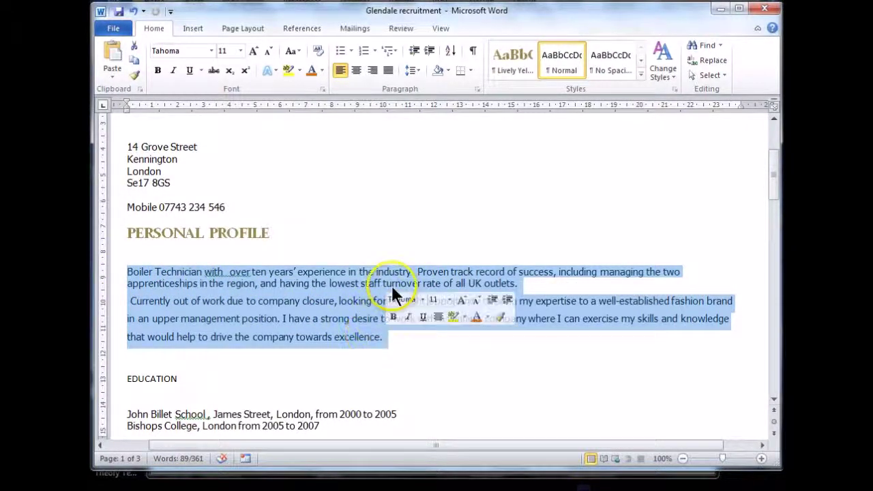
left_click(478, 89)
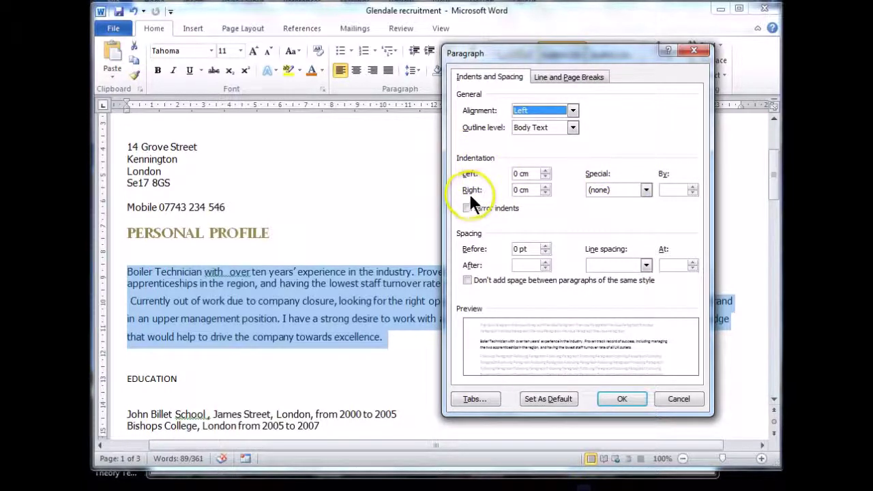
left_click(545, 170)
left_click(544, 170)
left_click(546, 171)
left_click(546, 171)
left_click(545, 170)
left_click(546, 170)
left_click(546, 170)
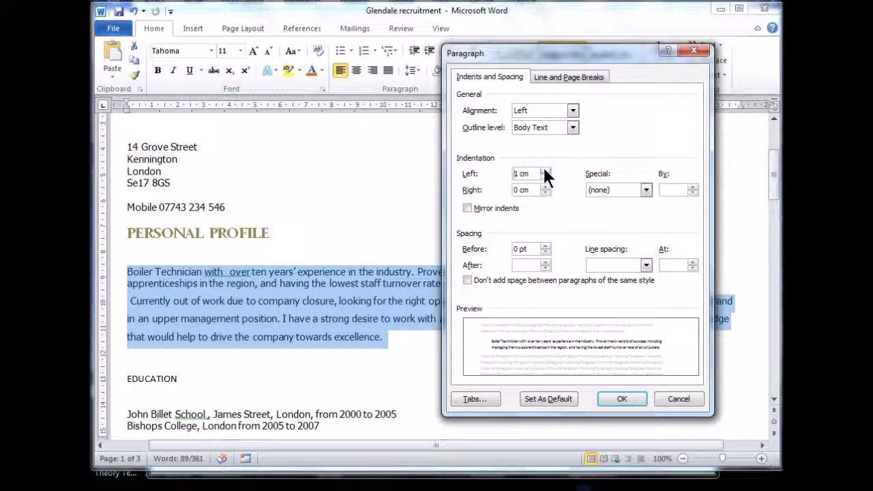
left_click(544, 178)
left_click(544, 178)
left_click(545, 178)
left_click(544, 178)
left_click(544, 177)
left_click(545, 171)
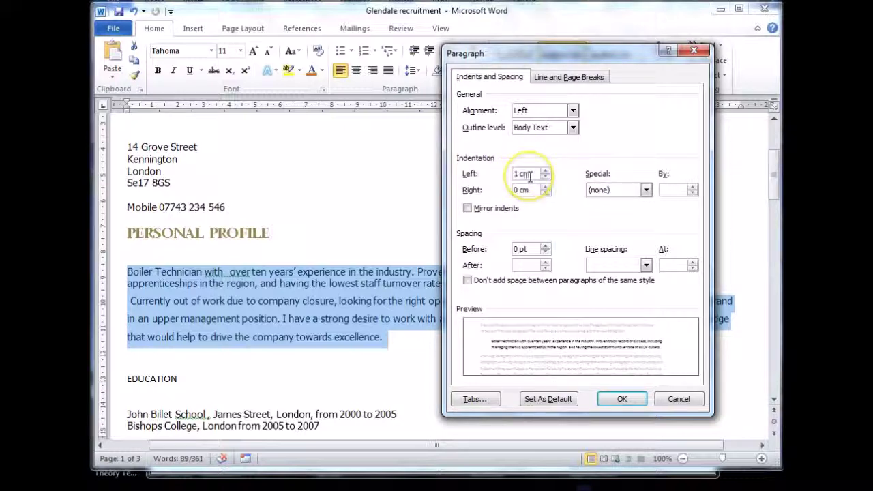
left_click(624, 397)
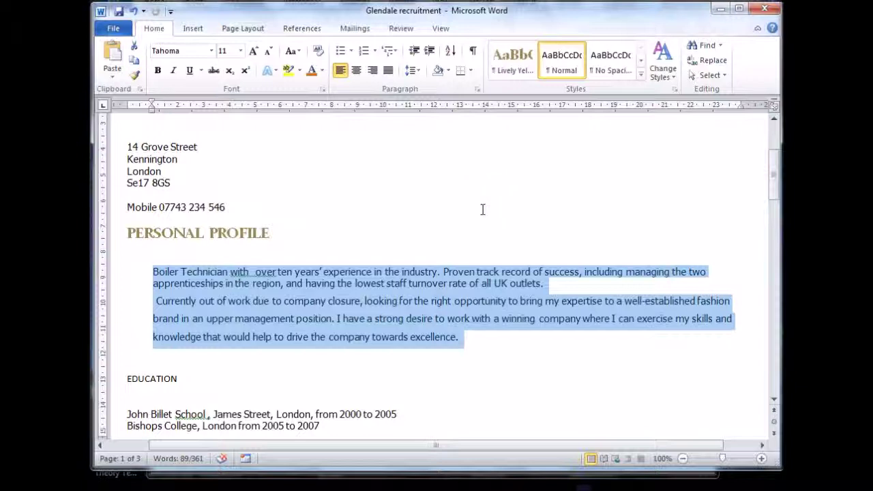
Step: Give both Personal Profile paragraphs a first-line indent of 1.27 cm
left_click(476, 89)
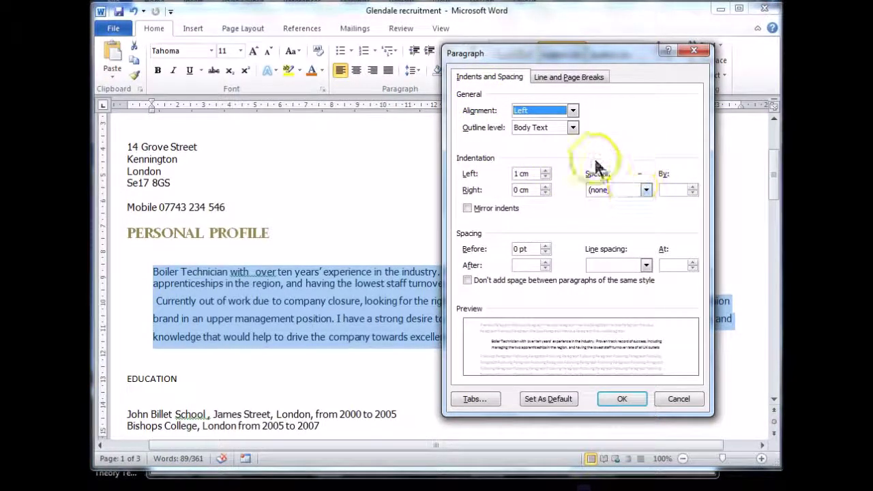
left_click(645, 191)
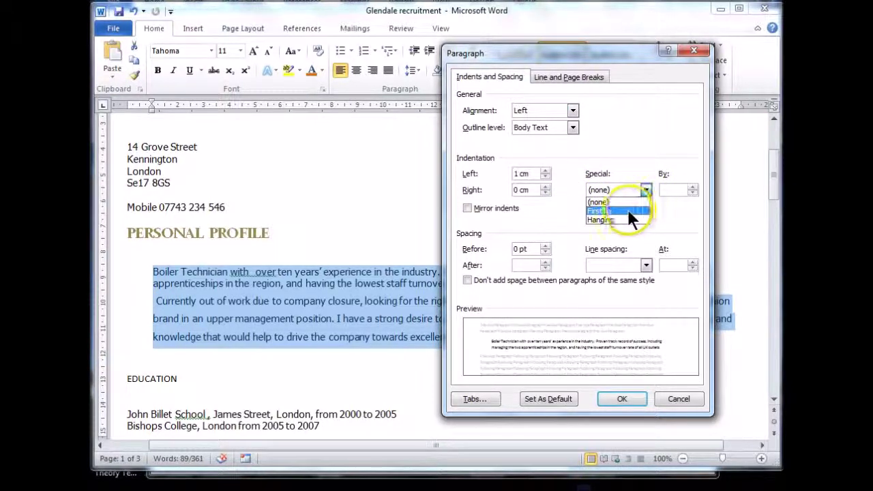
left_click(623, 209)
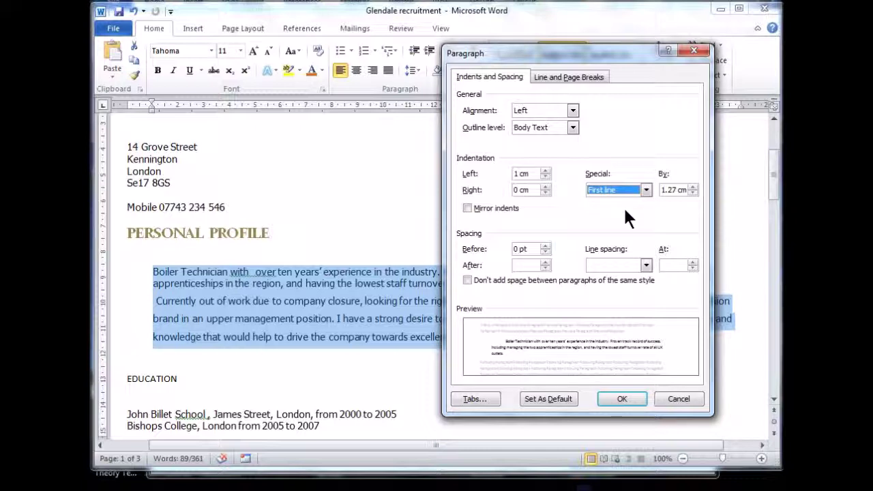
left_click(622, 400)
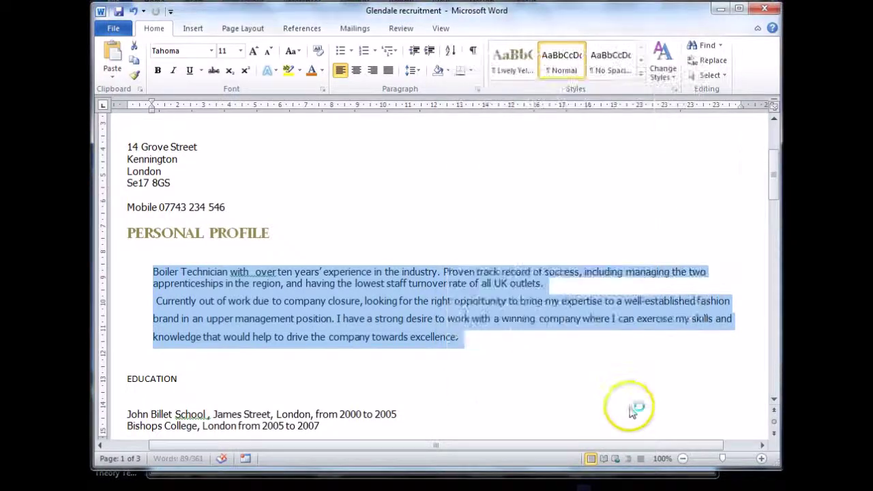
left_click(394, 318)
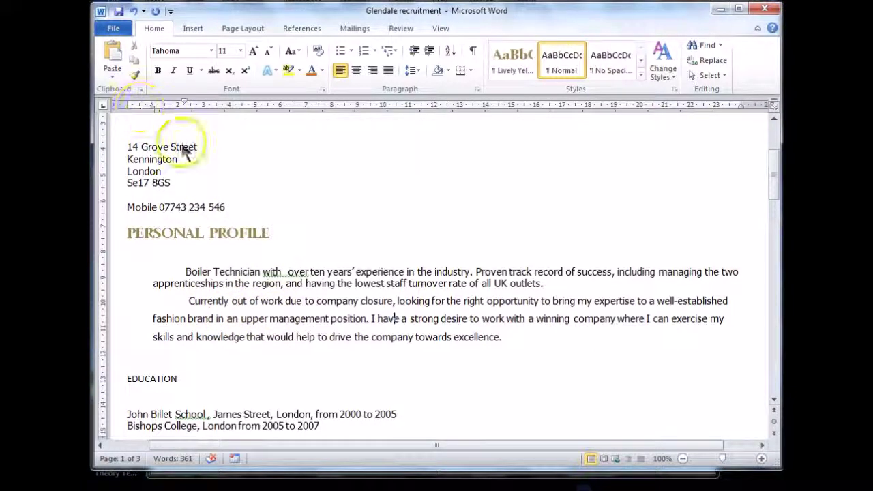
Step: Format the hobbies from Football to Socialising as a bulleted list with check mark bullets
left_click_drag(773, 174, 771, 332)
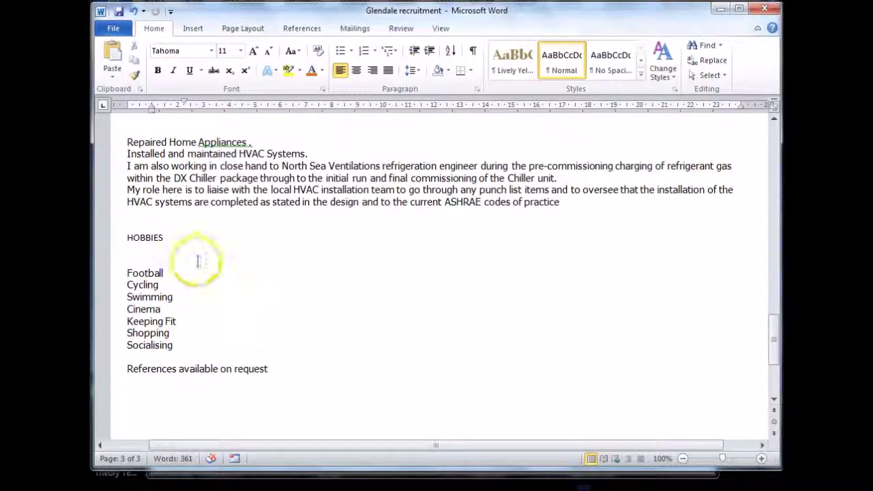
left_click_drag(126, 273, 200, 350)
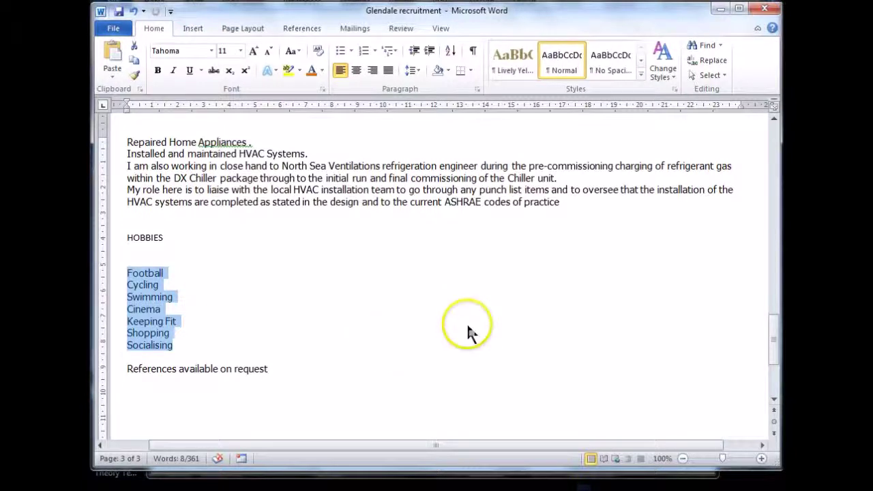
left_click(338, 47)
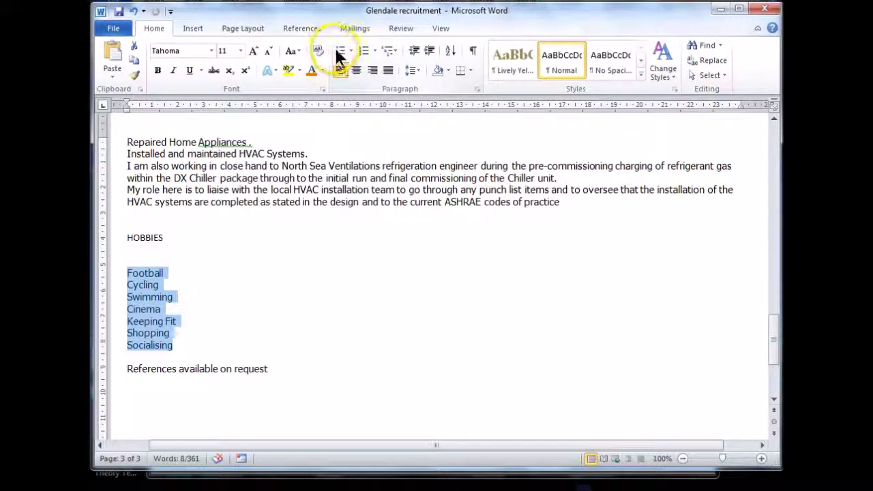
left_click(338, 52)
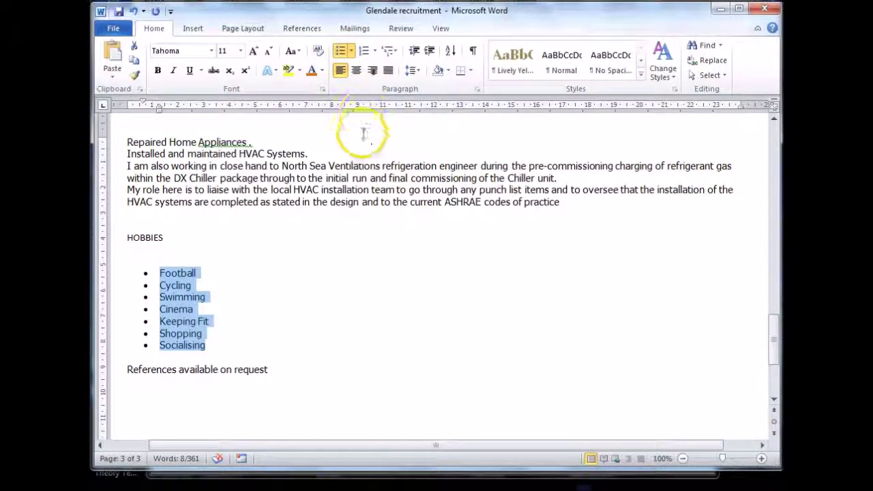
left_click(350, 52)
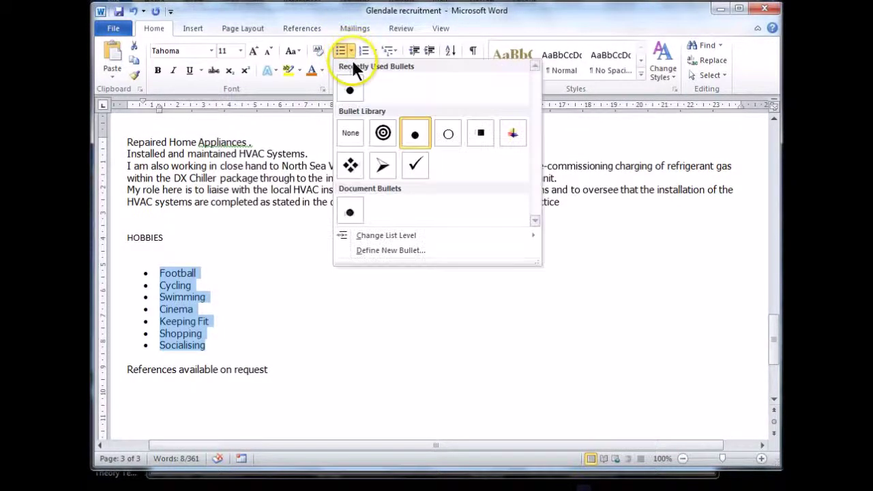
left_click(415, 161)
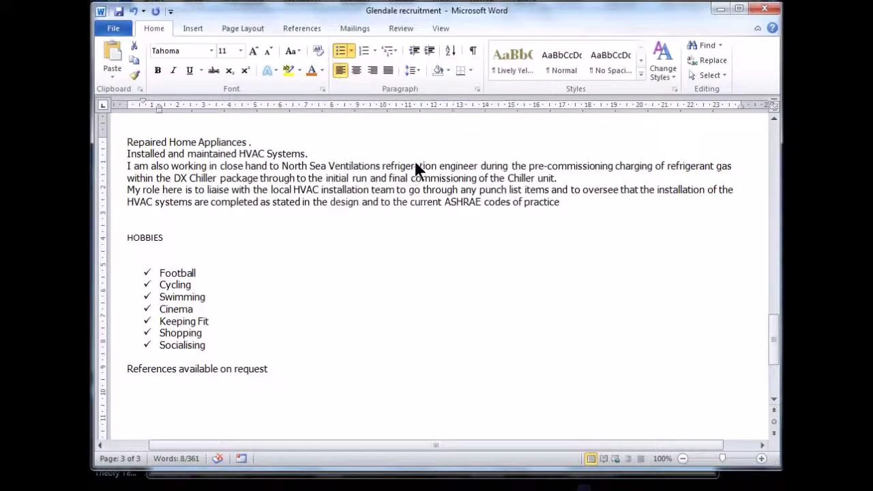
Step: Try target-shaped bullets on the hobbies list and view the options for defining a new bullet
left_click(351, 51)
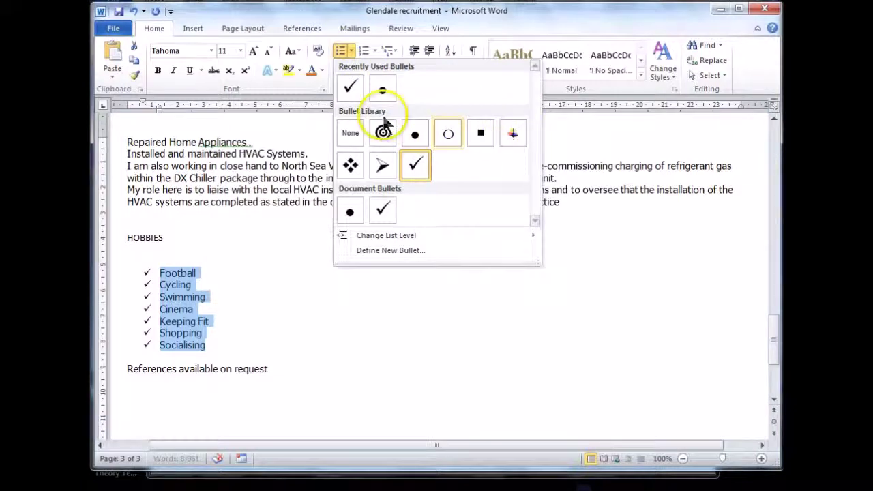
left_click(382, 133)
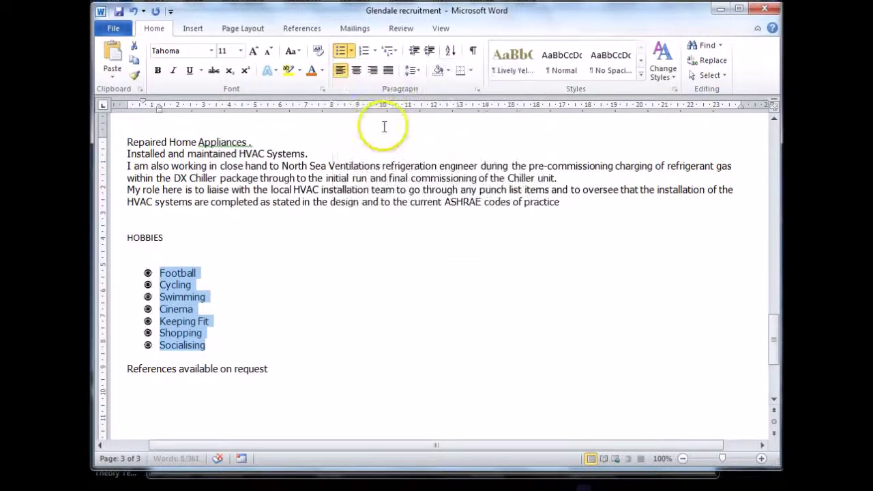
left_click(351, 51)
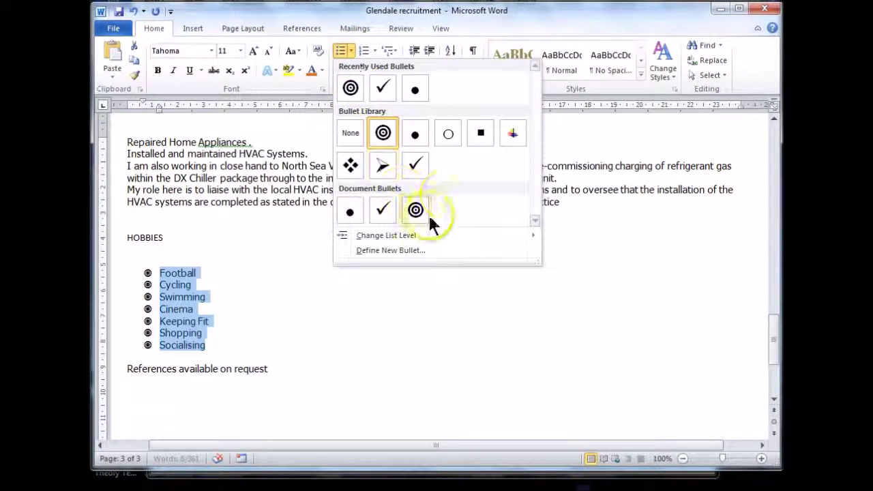
left_click(385, 252)
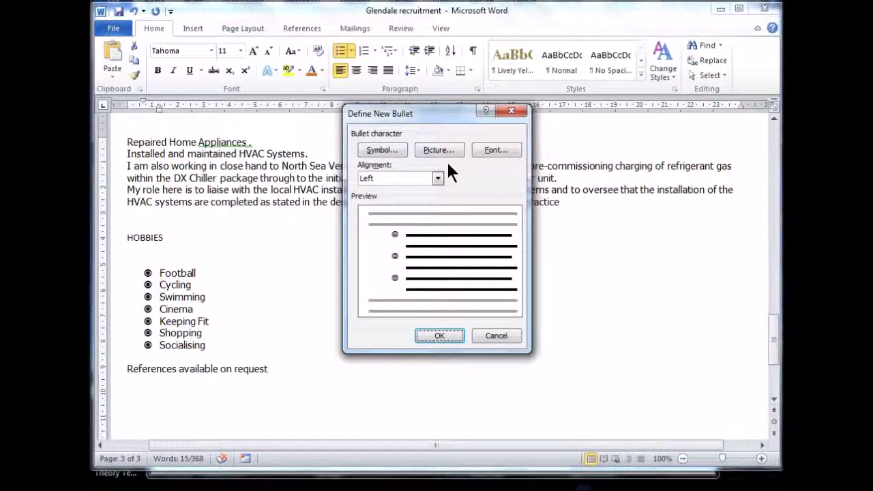
left_click(495, 336)
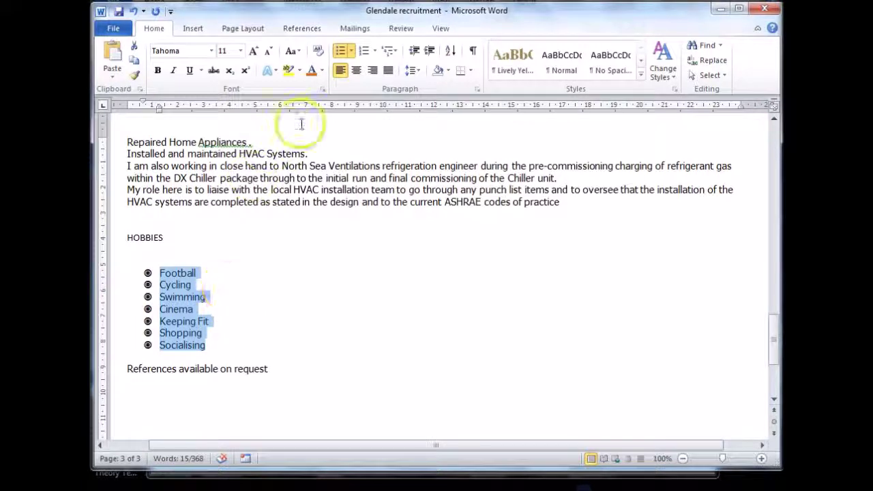
Step: Try numbering the hobbies list in the 1., 2., 3. format, lowercase Roman numerals and the 1), 2), 3) format
left_click(363, 52)
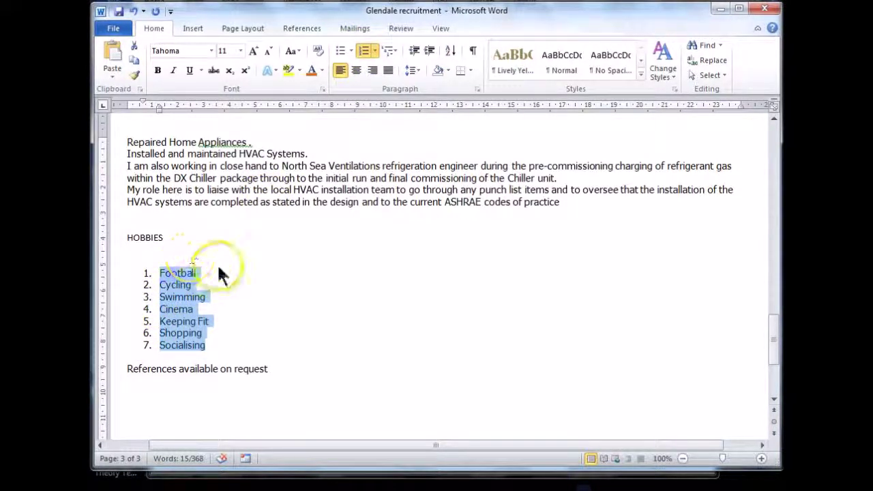
left_click(375, 50)
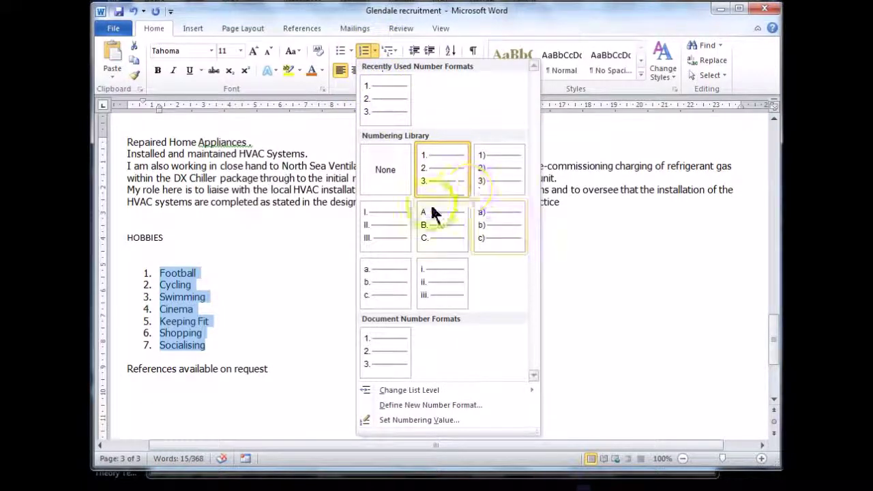
left_click(433, 276)
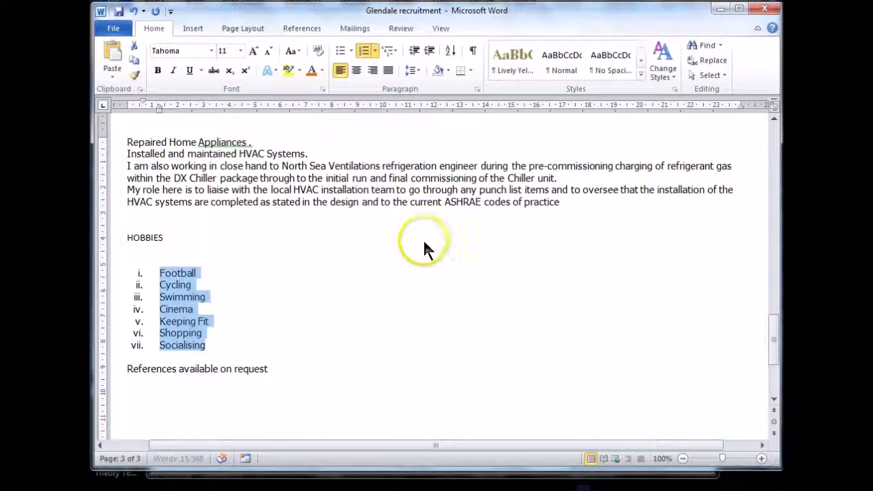
left_click(375, 54)
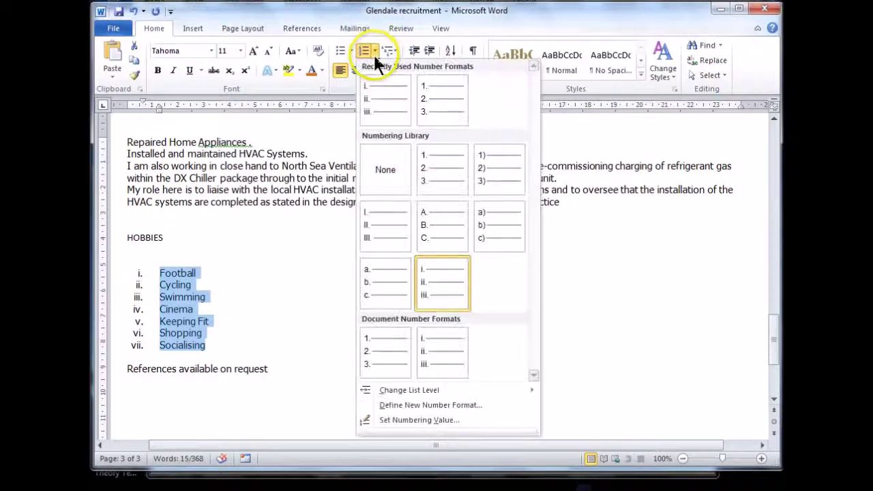
left_click(484, 179)
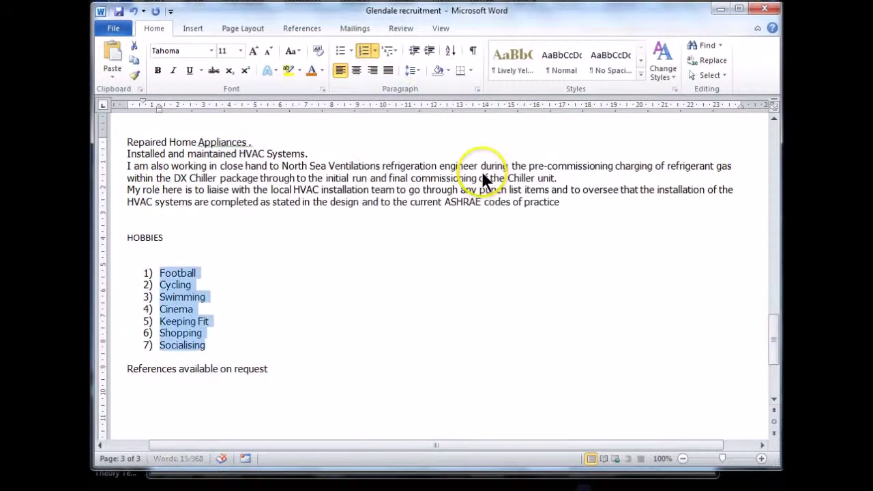
Step: Replace the numbering of the hobbies list with check mark bullets
left_click(349, 51)
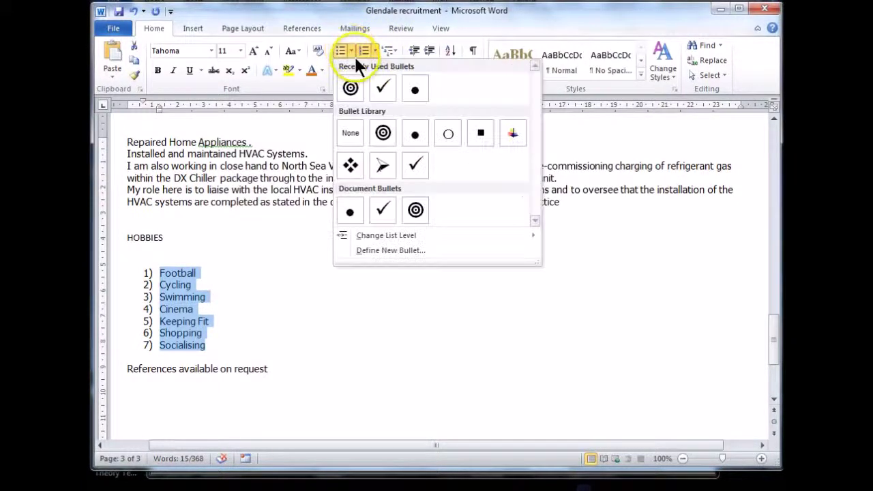
left_click(384, 87)
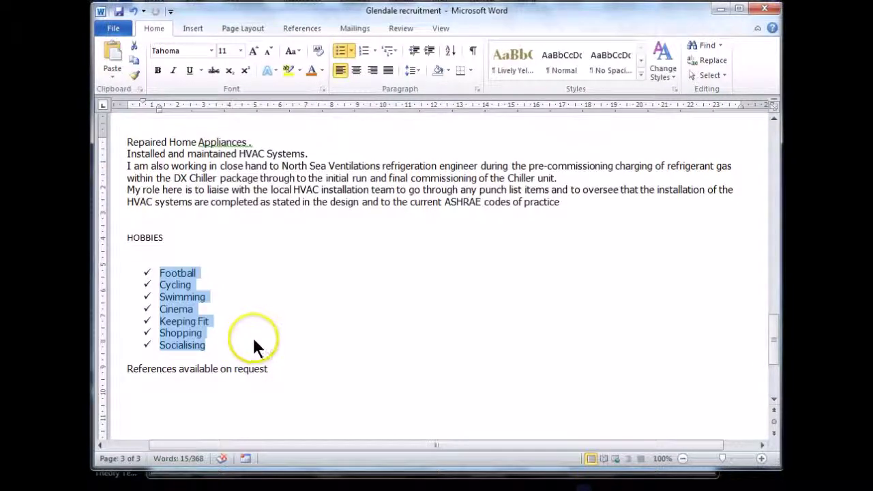
left_click(216, 334)
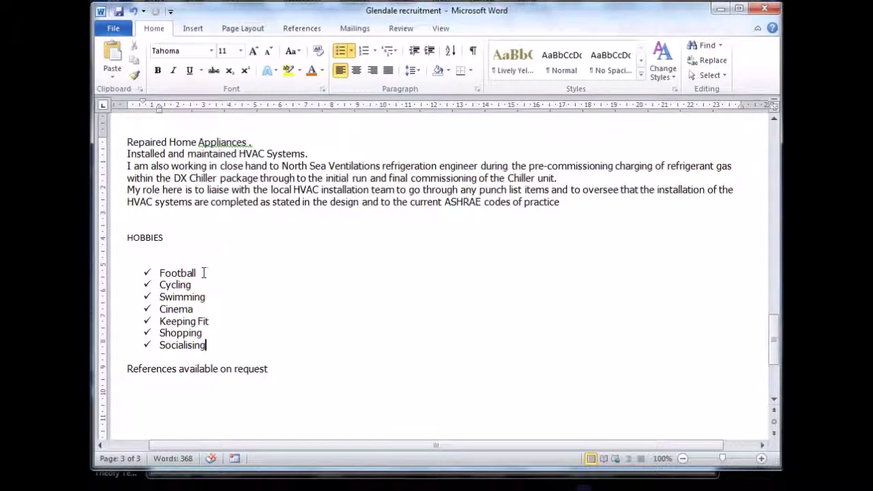
Step: Add the second-level bullets "Liverpool" and "Chelsea" beneath Football in the hobbies list
left_click(204, 272)
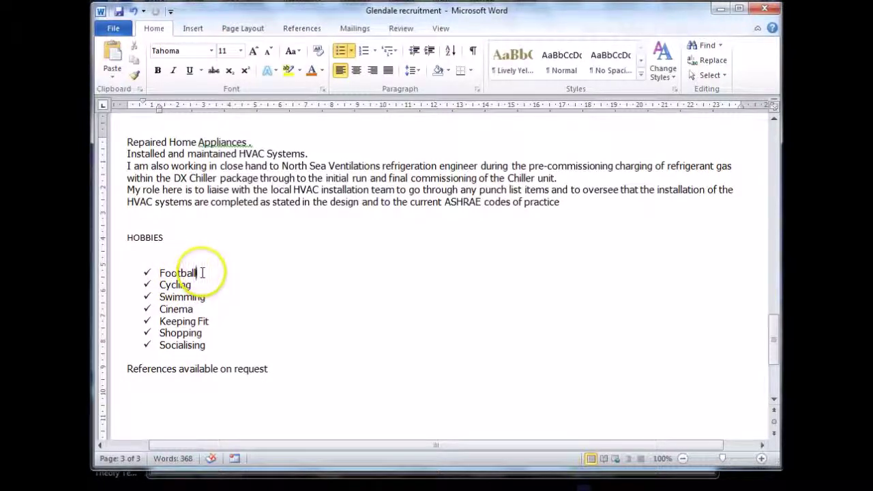
left_click(201, 273)
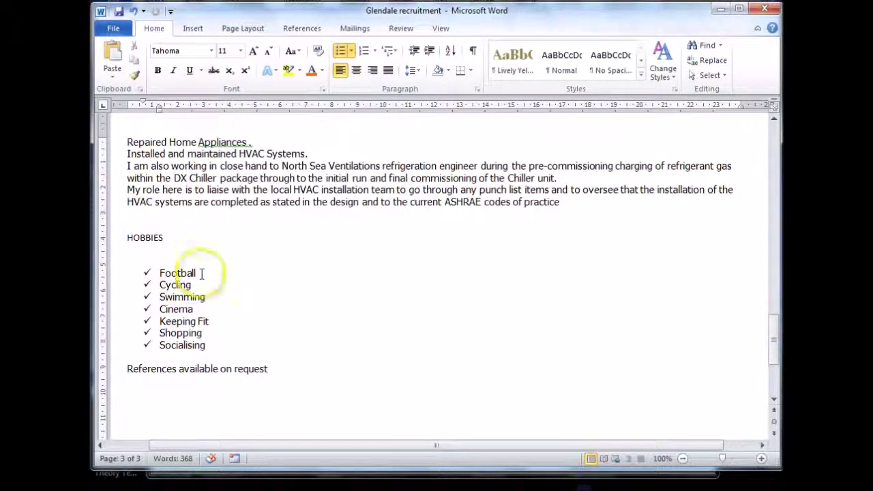
key("Return")
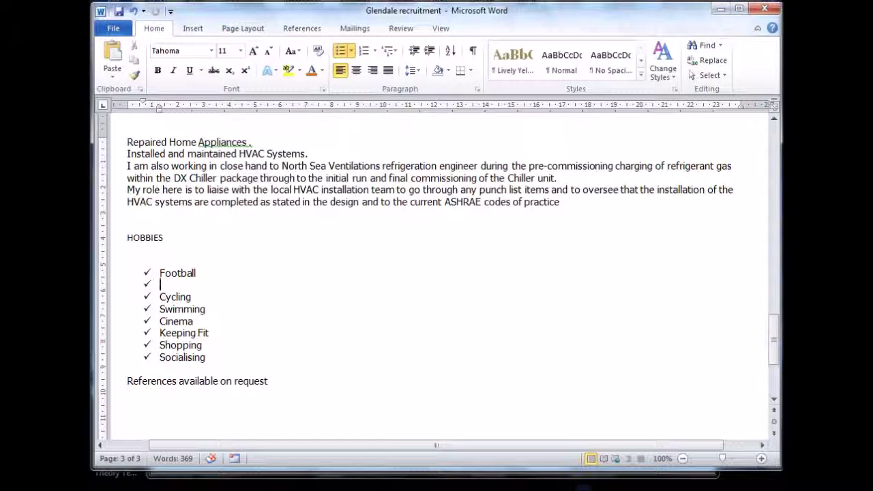
key("Tab")
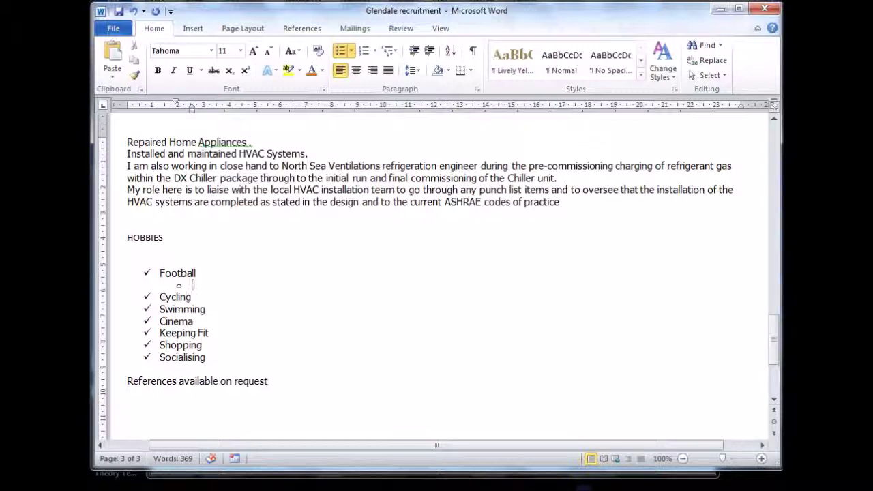
type("Liverpool")
key("Return")
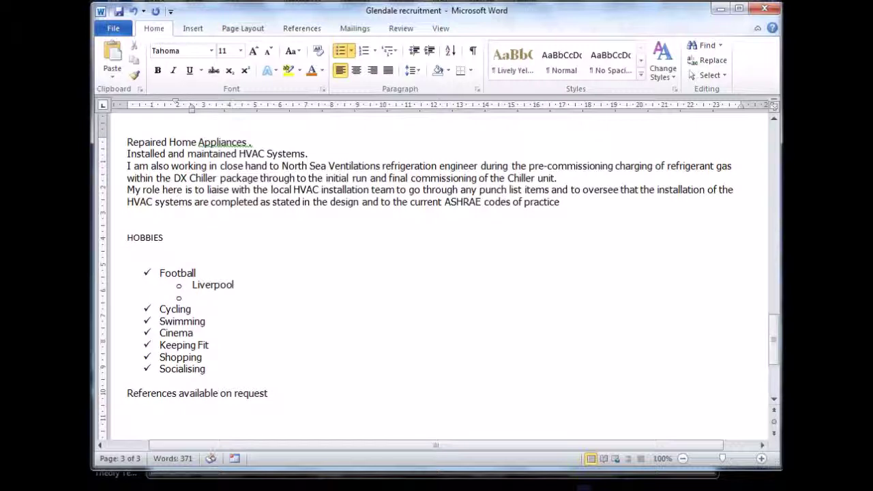
type("Chelsea")
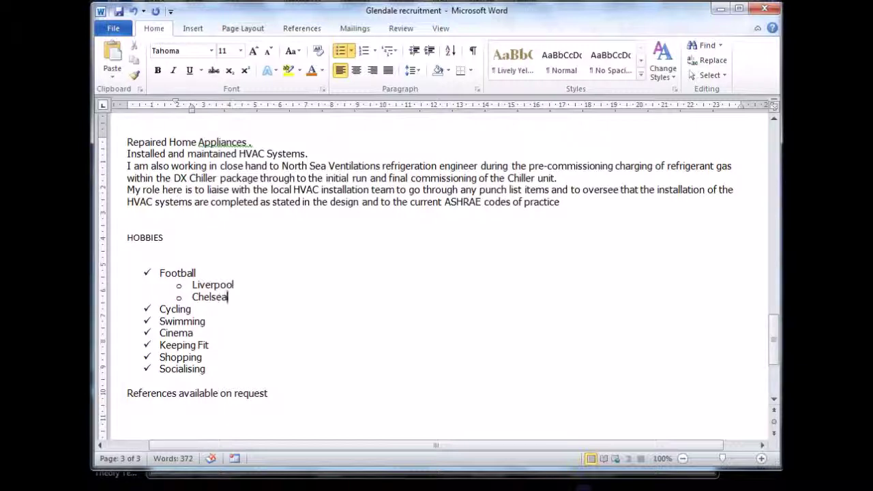
Step: Add the third-level bullets "Ticket prices" and "shirts" beneath Chelsea
key("Return")
key("Tab")
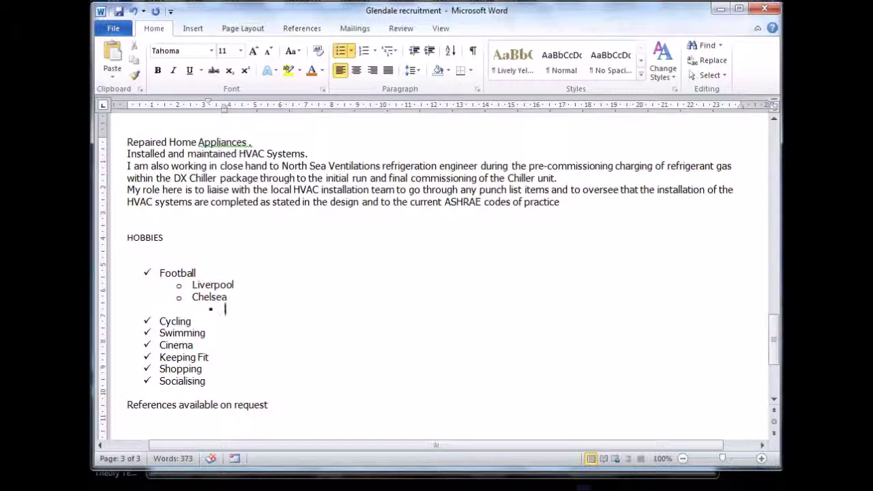
type("ticket prices")
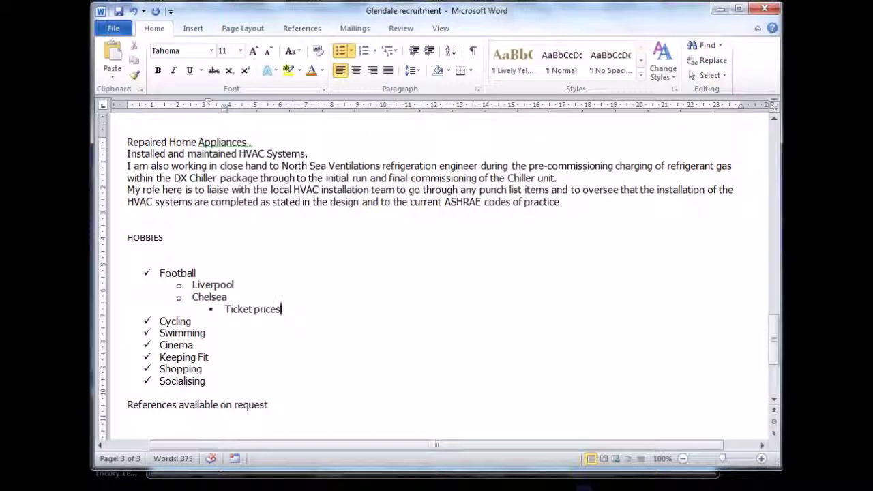
key("Return")
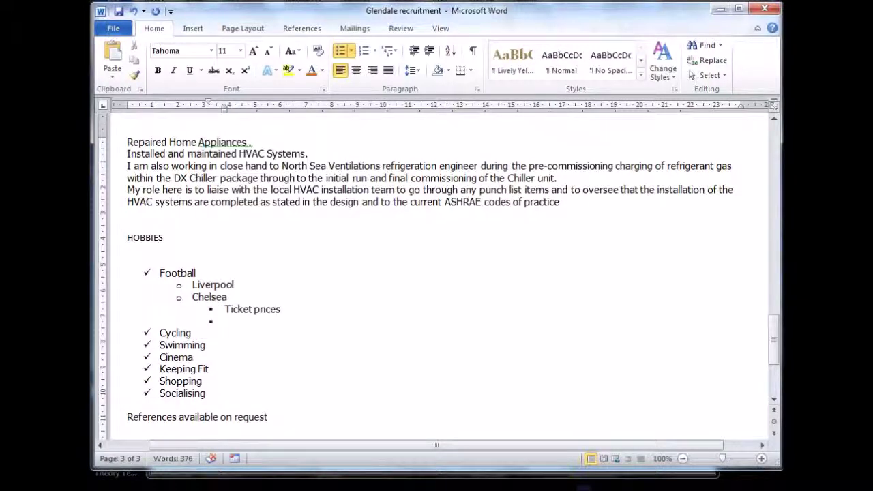
type("shirts")
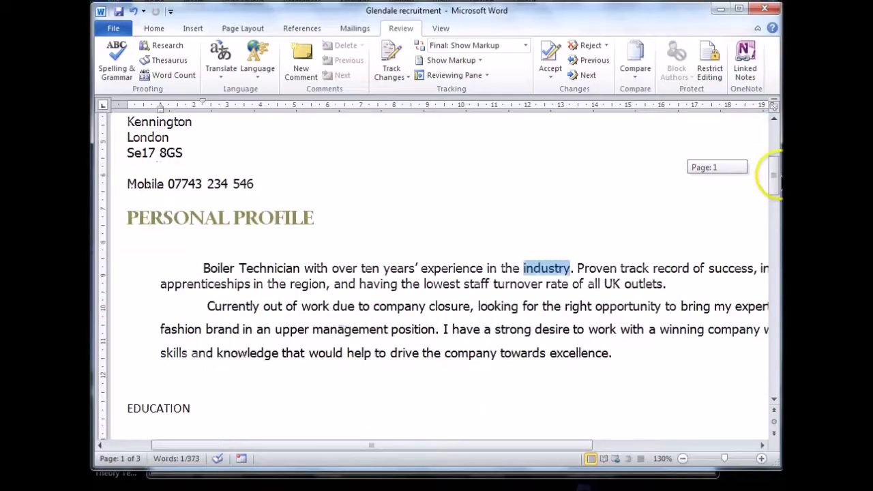
left_click_drag(773, 166, 778, 140)
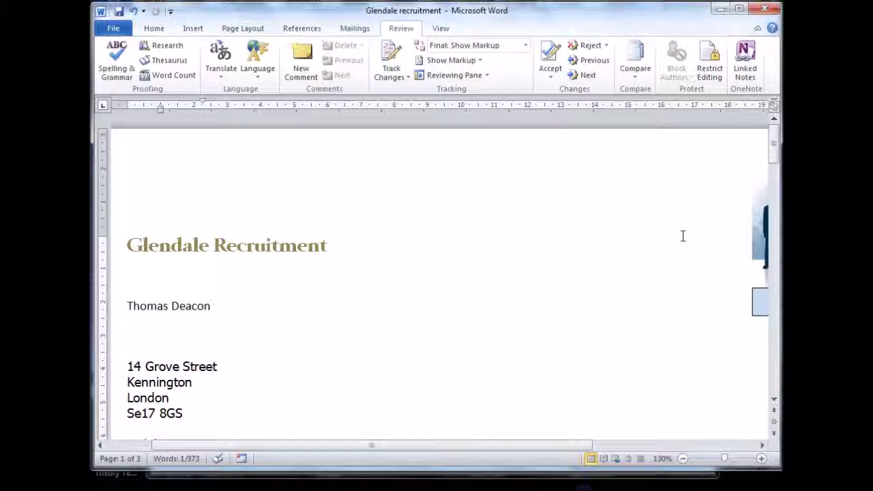
Step: Replace the word "company" before "closure" in the second Personal Profile paragraph with its synonym "establishment"
left_click_drag(773, 121, 773, 171)
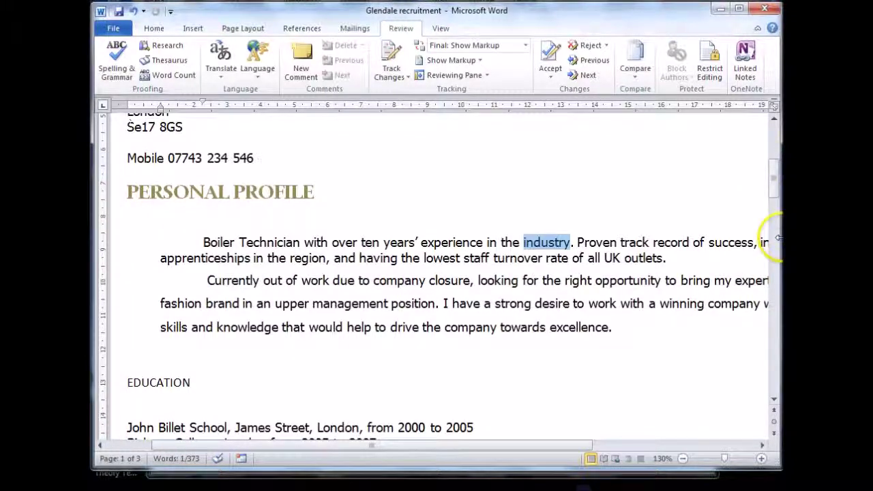
left_click(618, 329)
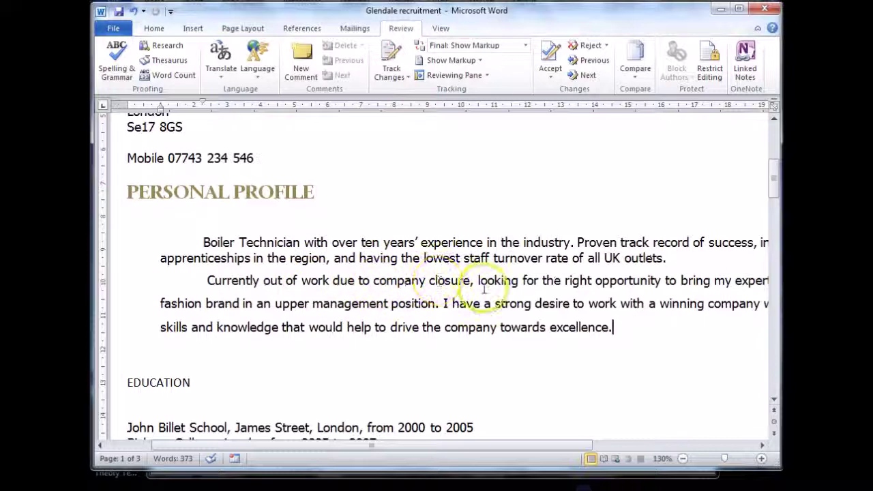
left_click(397, 282)
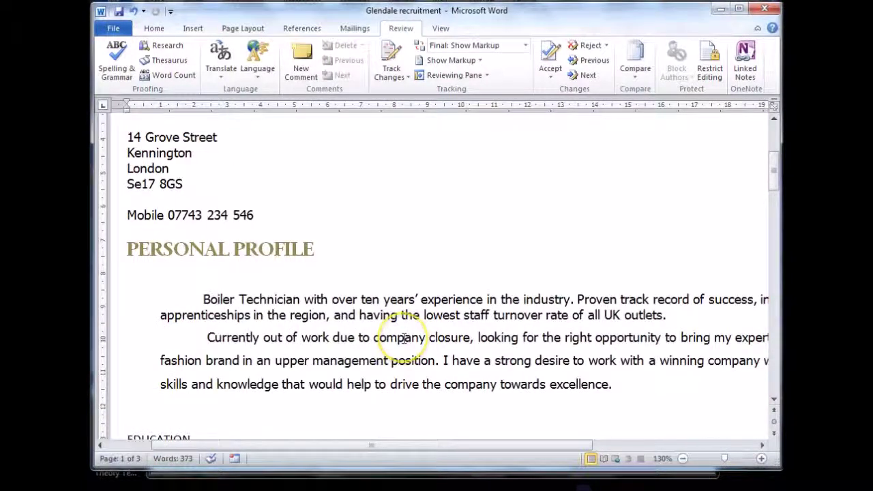
right_click(404, 338)
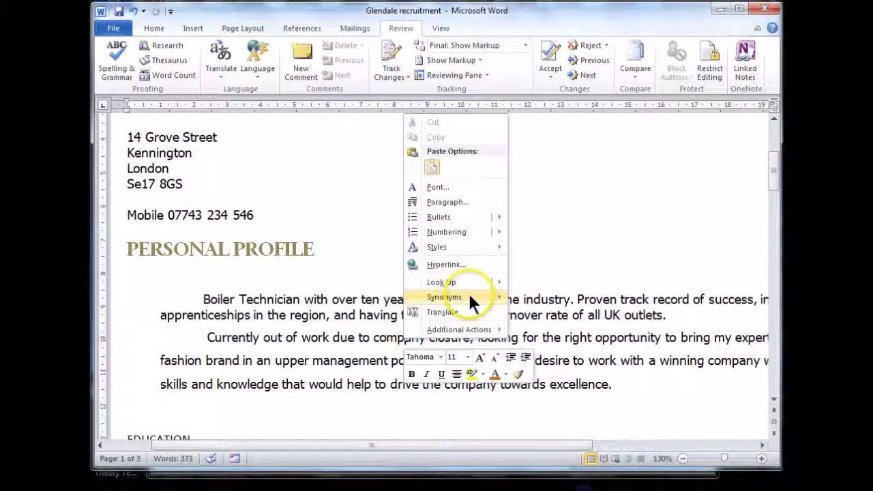
mouse_move(468, 298)
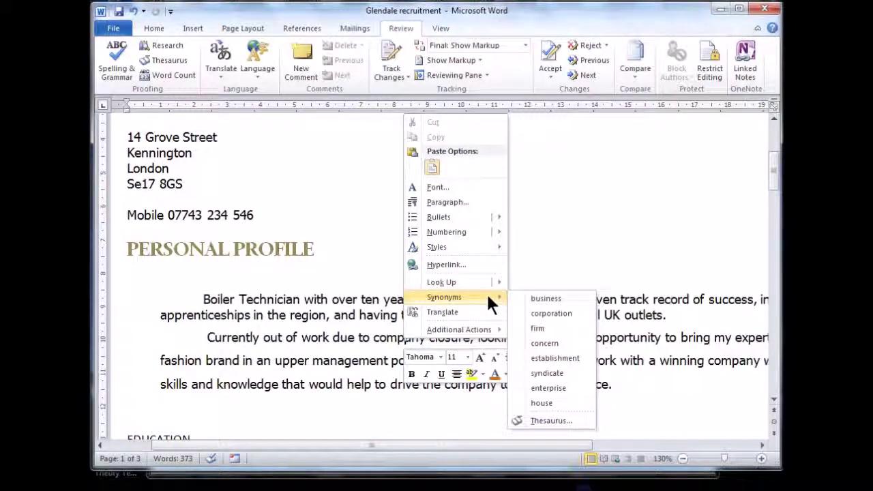
left_click(558, 299)
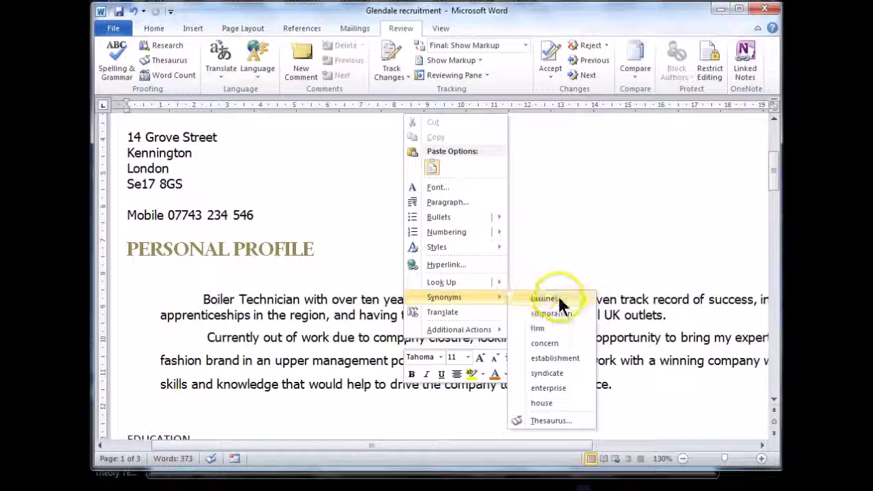
left_click(559, 359)
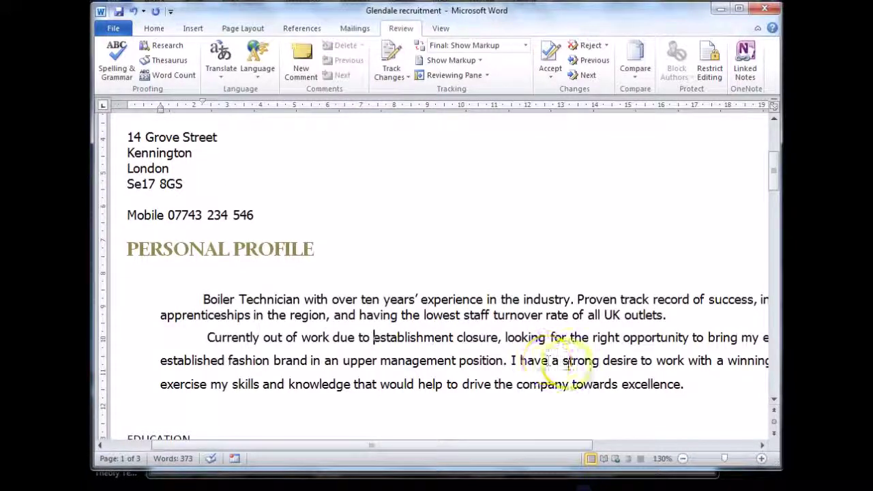
left_click_drag(452, 337, 375, 339)
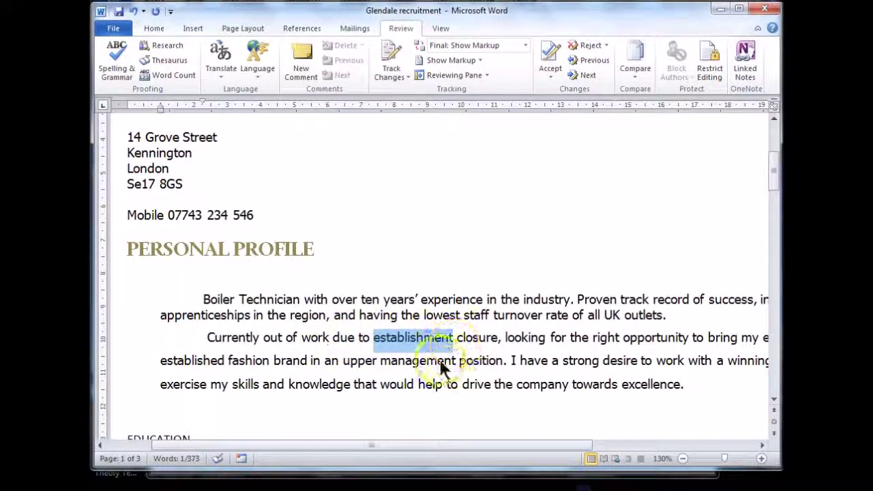
left_click(473, 360)
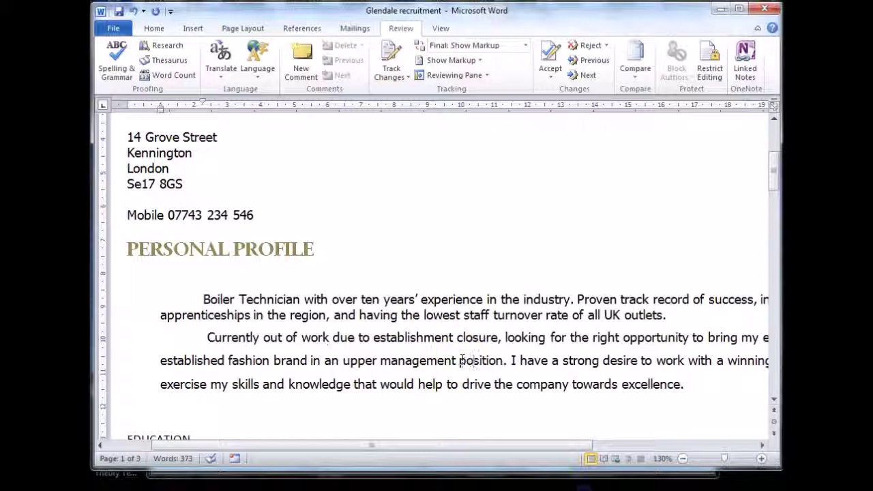
left_click(467, 358)
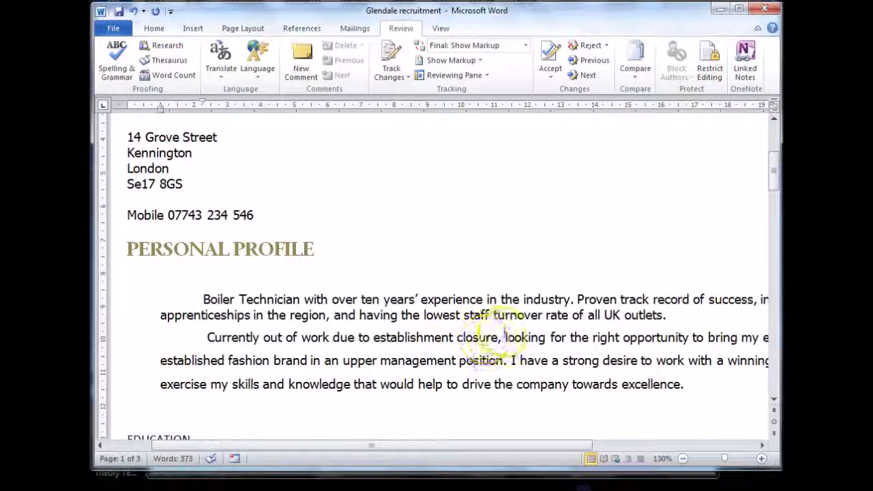
left_click(380, 362)
left_click_drag(379, 361, 495, 380)
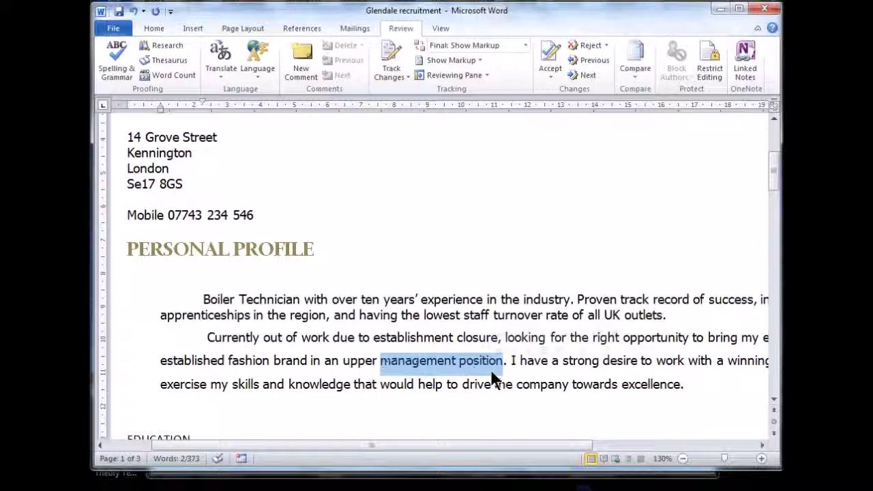
scroll(539, 390, "down", 3)
scroll(539, 390, "up", 4)
scroll(540, 395, "down", 2)
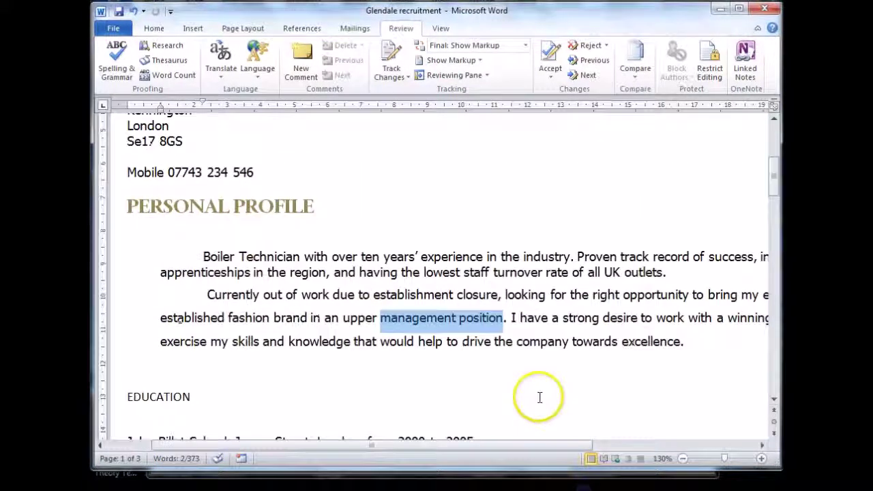
left_click(542, 341)
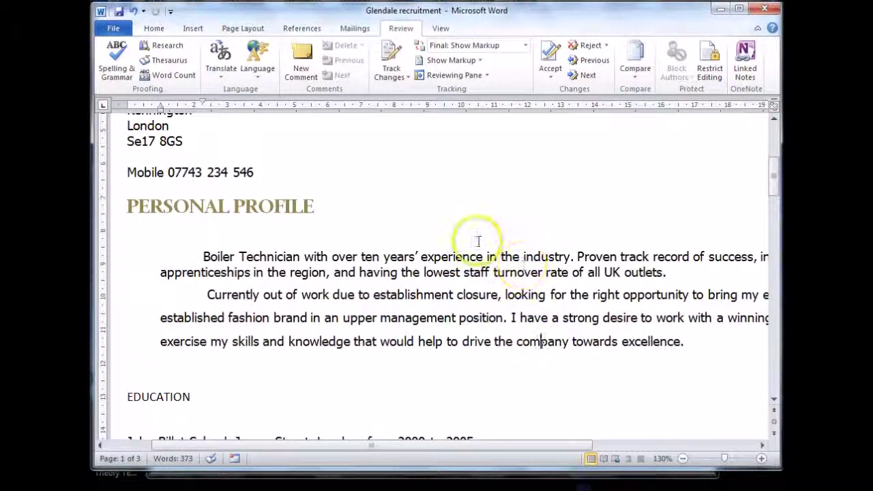
Step: Replace all occurrences of "company" in the document with "firm" using Find and Replace
left_click(154, 30)
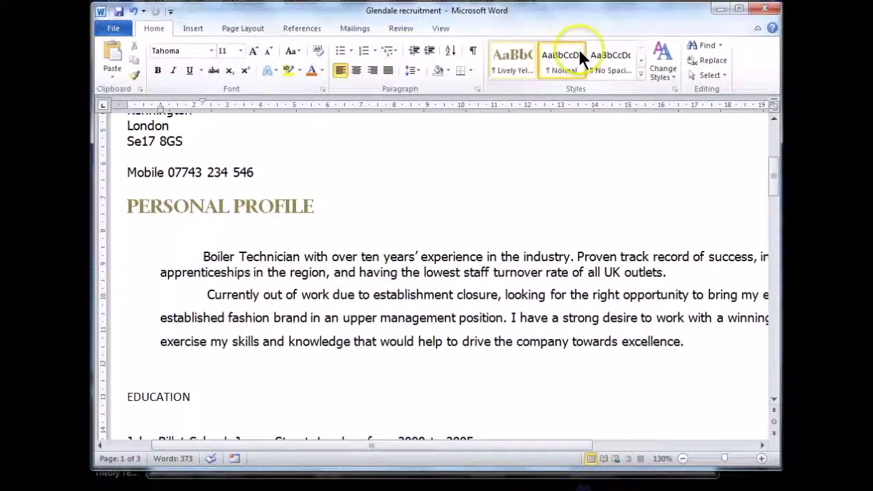
left_click(710, 62)
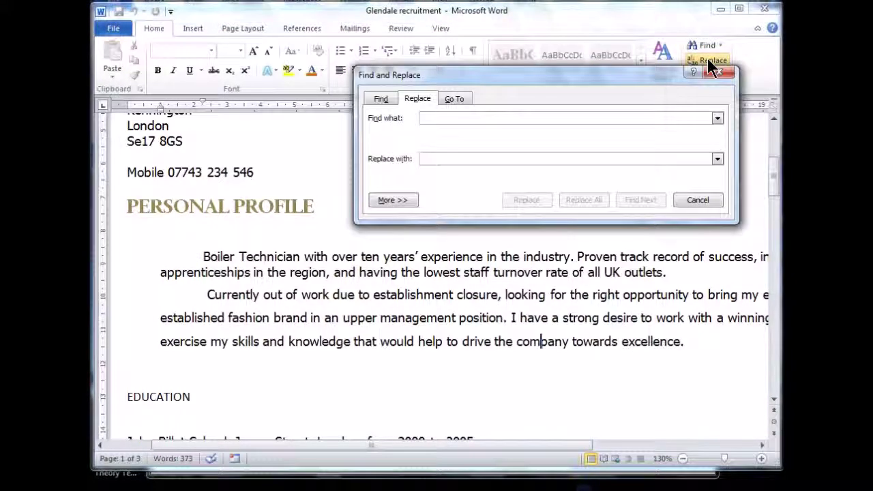
left_click_drag(602, 75, 601, 107)
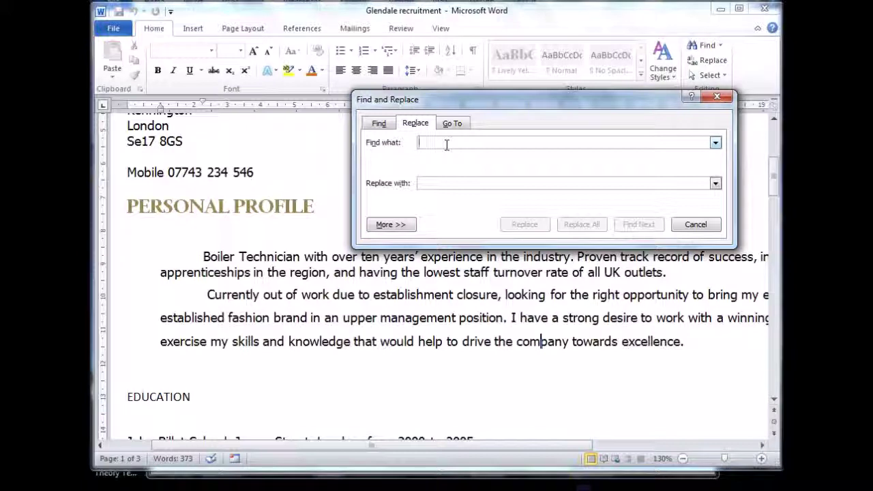
type("company")
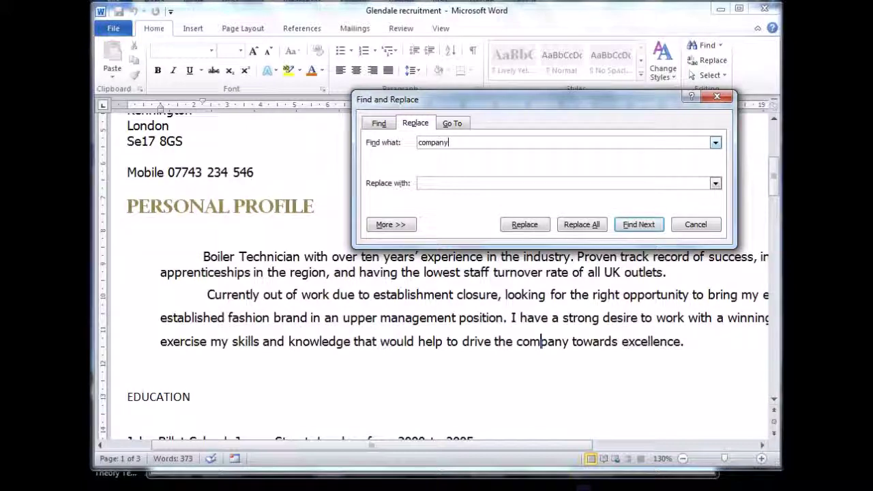
left_click(429, 185)
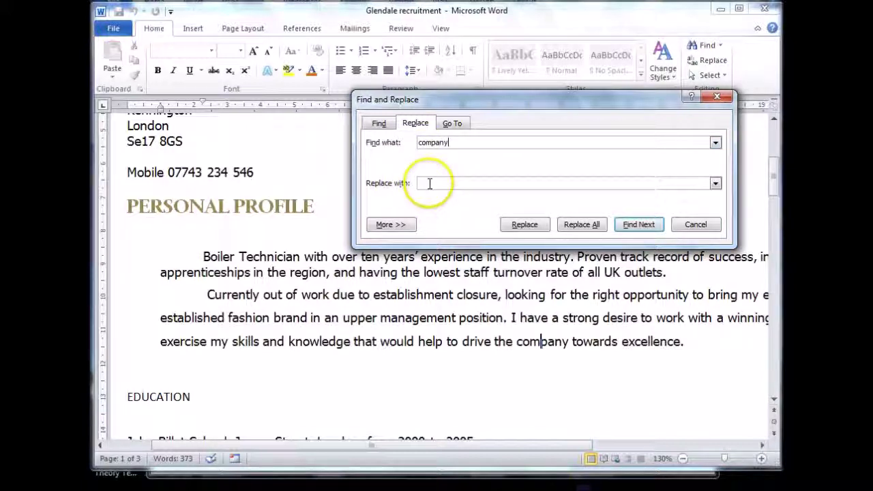
type("firm")
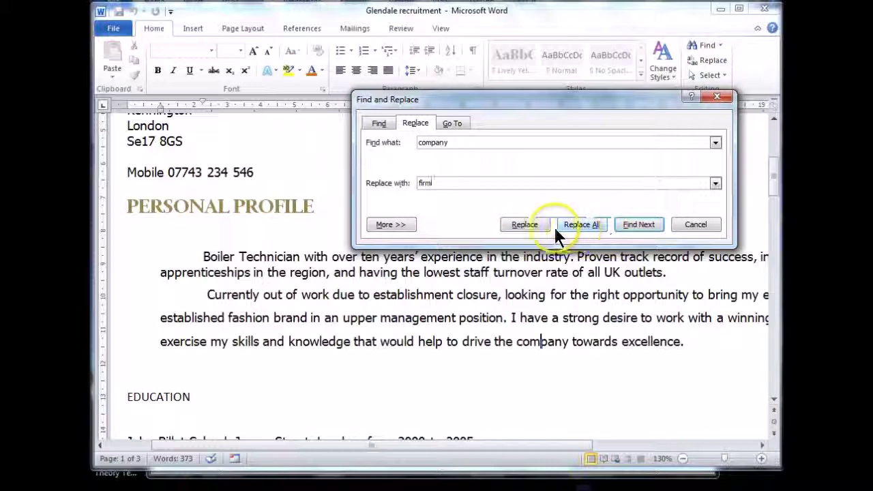
left_click(589, 229)
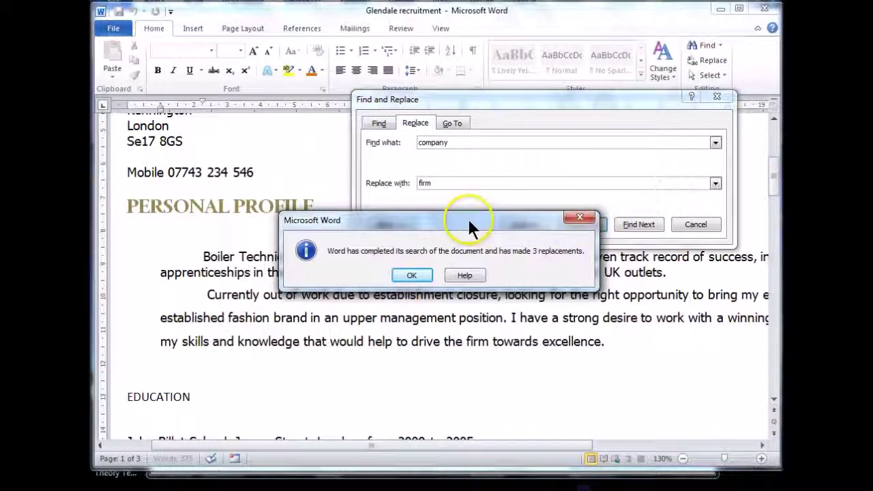
left_click_drag(471, 221, 547, 195)
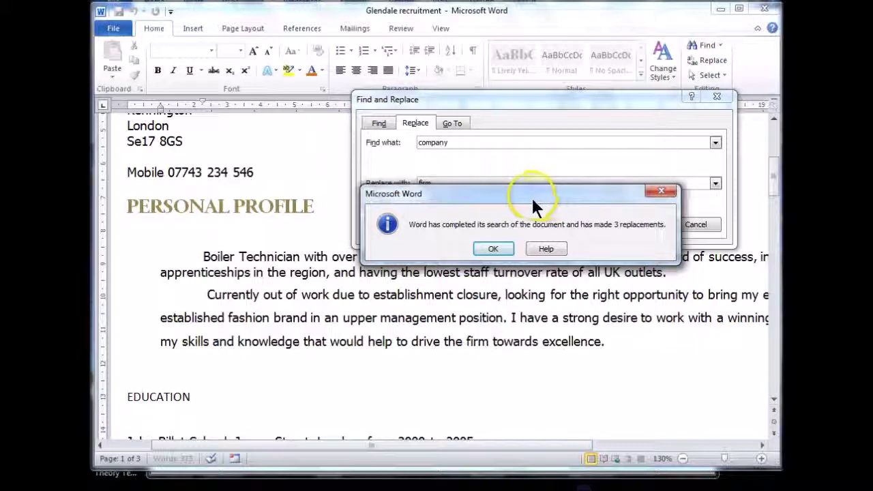
left_click(509, 247)
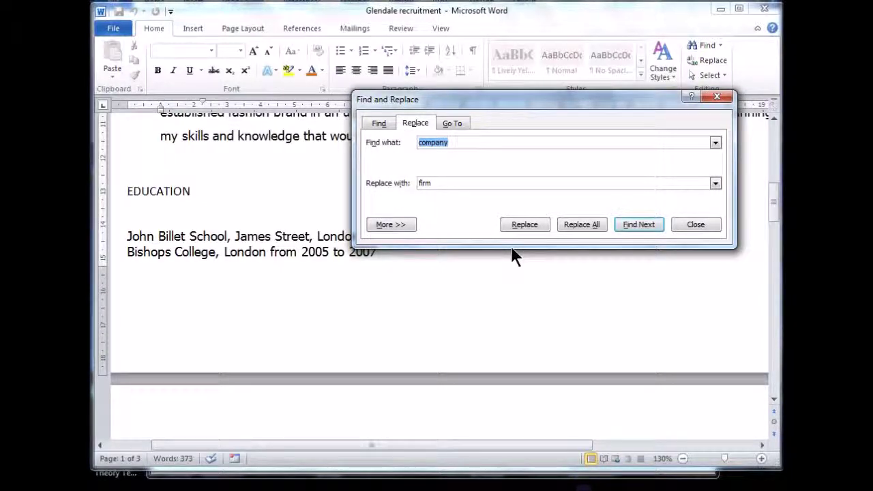
left_click(634, 224)
left_click(696, 226)
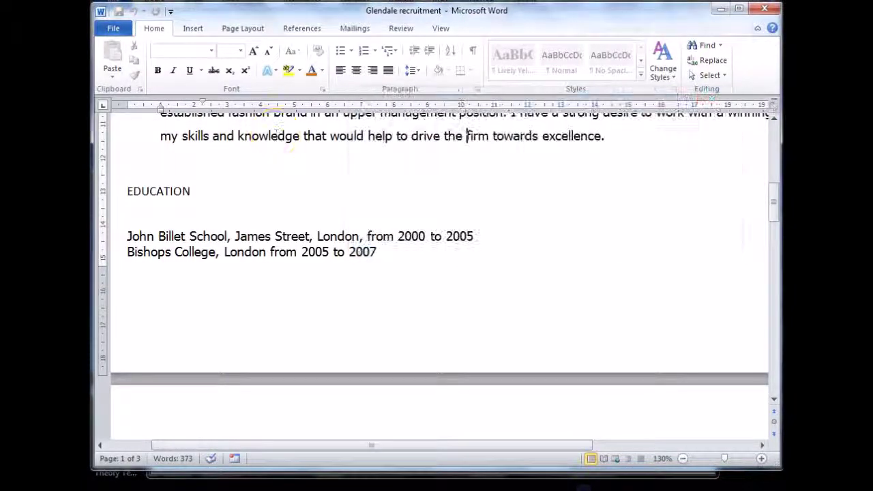